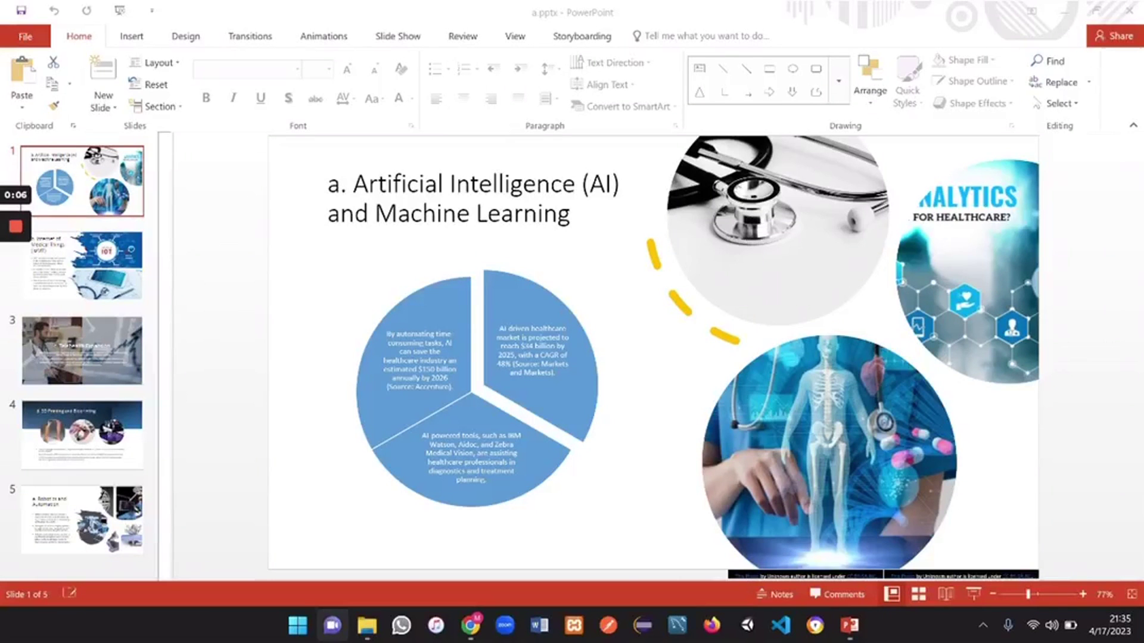
- Look through slides 2 to 4 of the healthcare technology presentation, then close it
{"action": "left_click", "coordinate": [82, 265]}
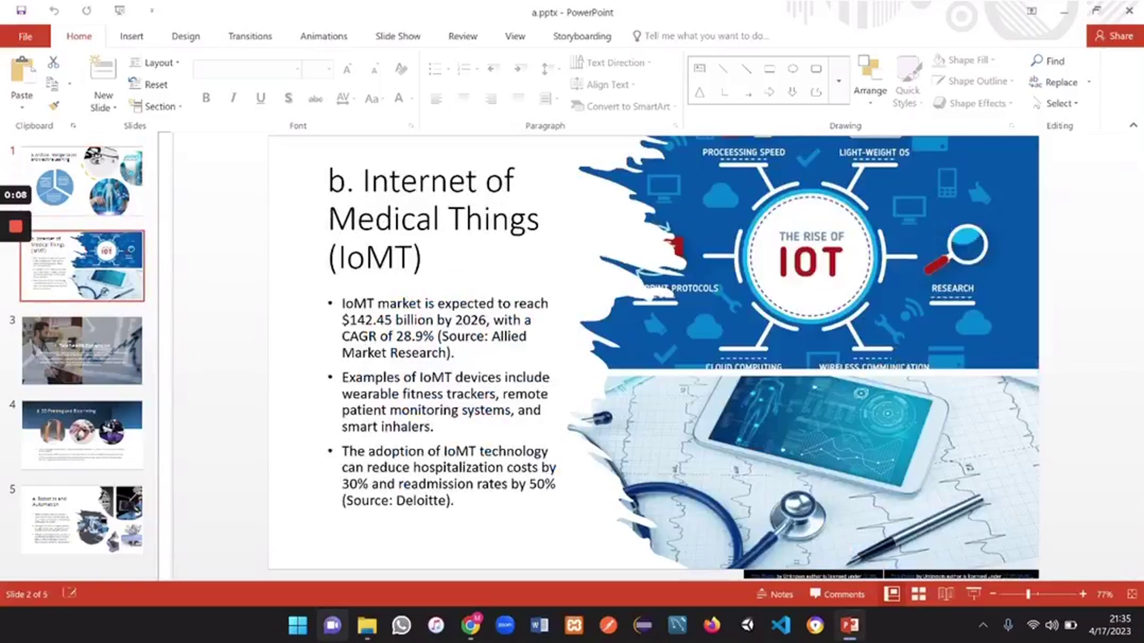
{"action": "left_click", "coordinate": [83, 350]}
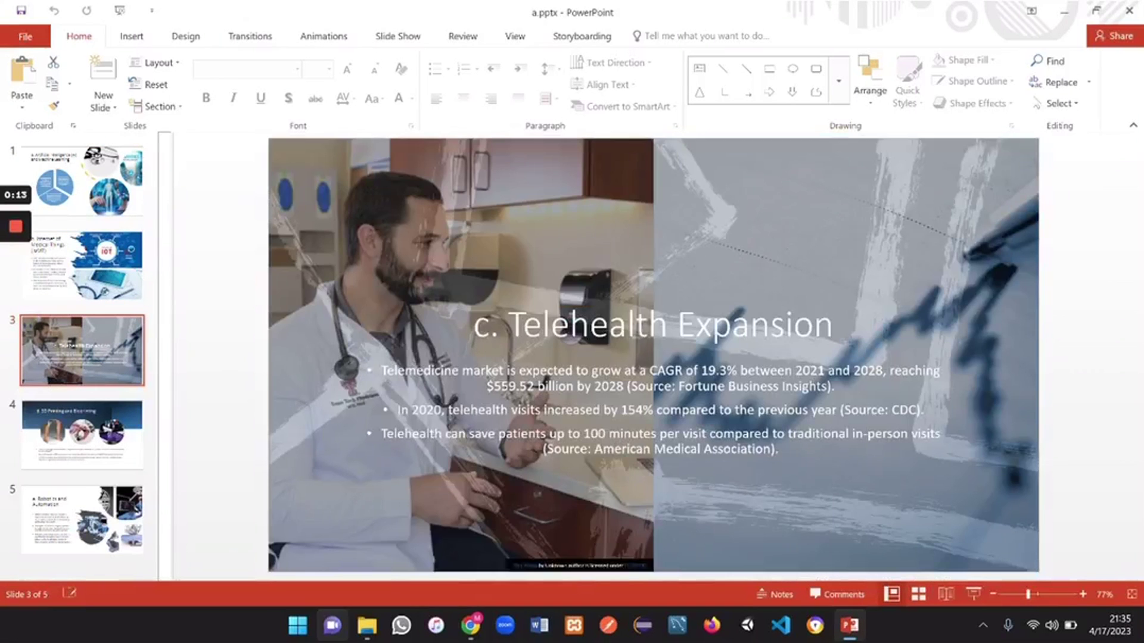
{"action": "left_click", "coordinate": [82, 435]}
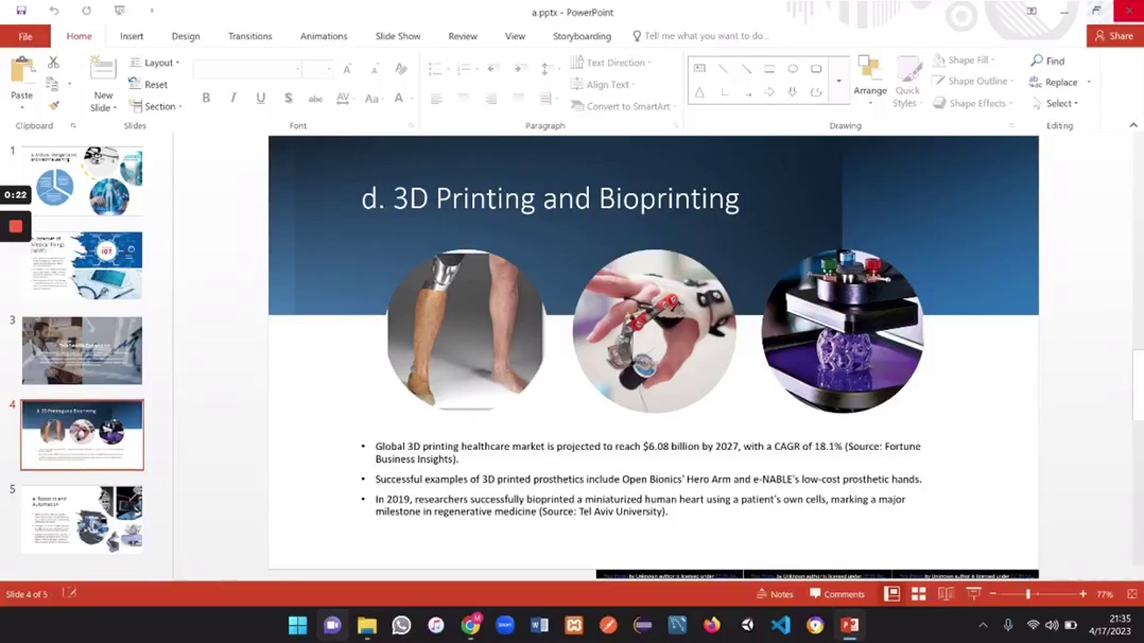
{"action": "left_click", "coordinate": [1129, 10]}
- Switch to ChatGPT in Chrome and set the new chat's model to GPT-4
{"action": "left_click", "coordinate": [488, 625]}
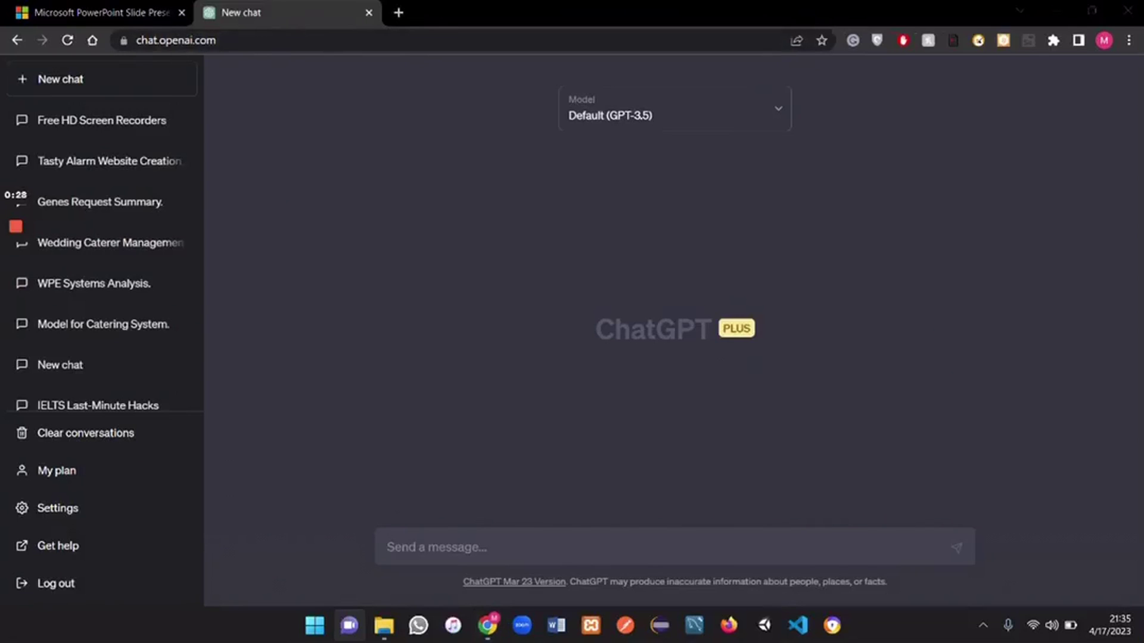
{"action": "left_click", "coordinate": [675, 109]}
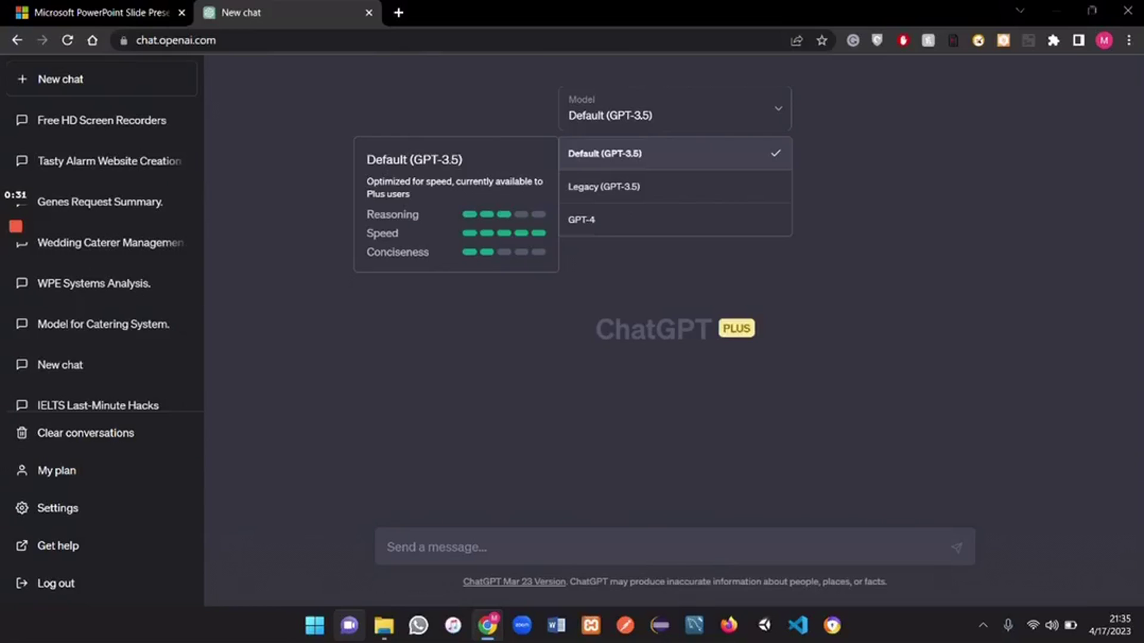
{"action": "left_click", "coordinate": [581, 220]}
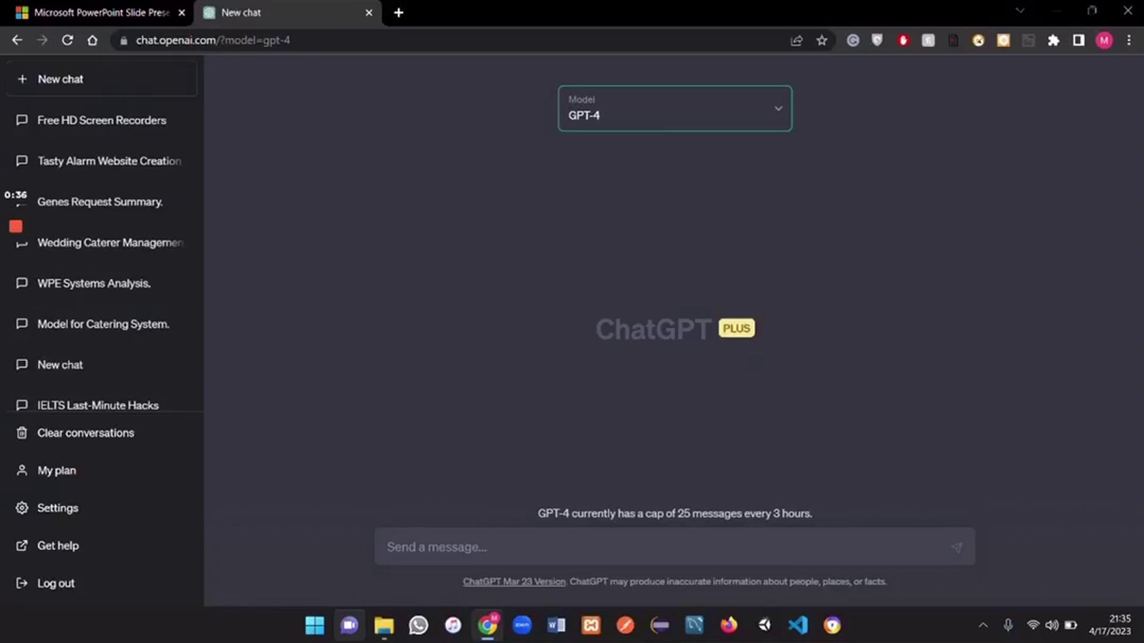
- Send the prompt "suggest me some title slides for presentation on global warming and energy resources"
{"action": "left_click", "coordinate": [436, 547]}
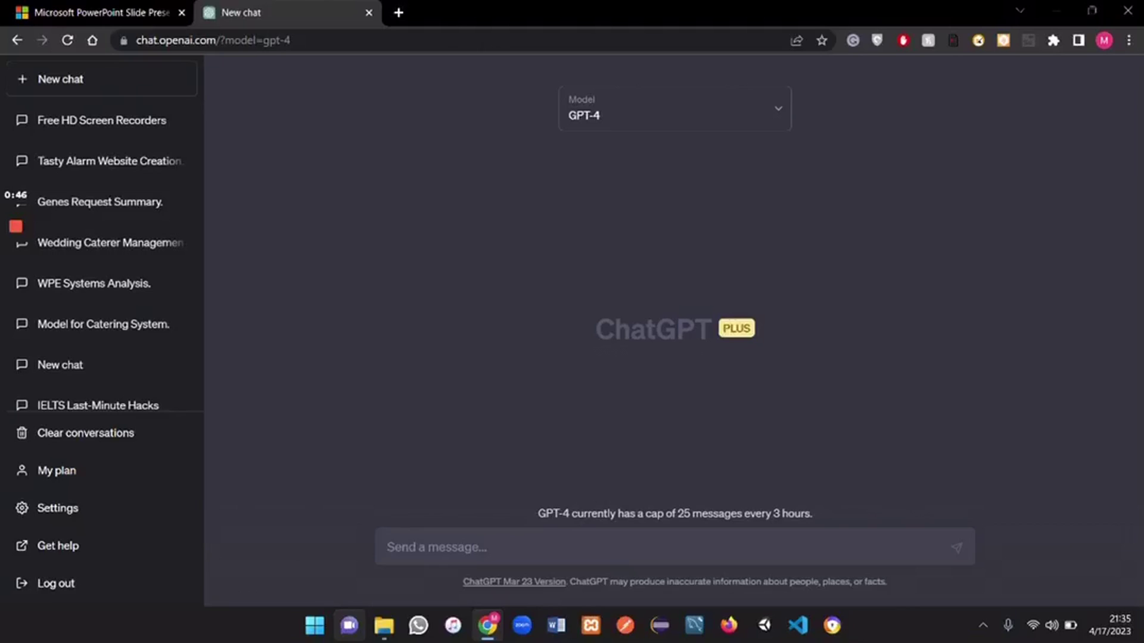
{"action": "type", "text": "suggest me s"}
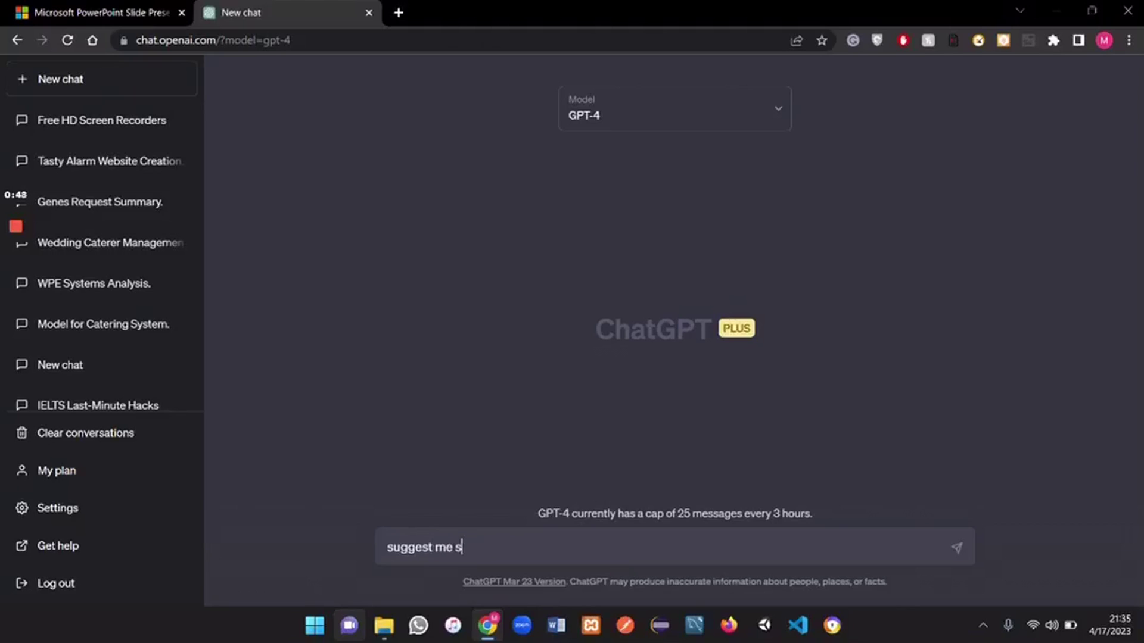
{"action": "type", "text": "ome title slid"}
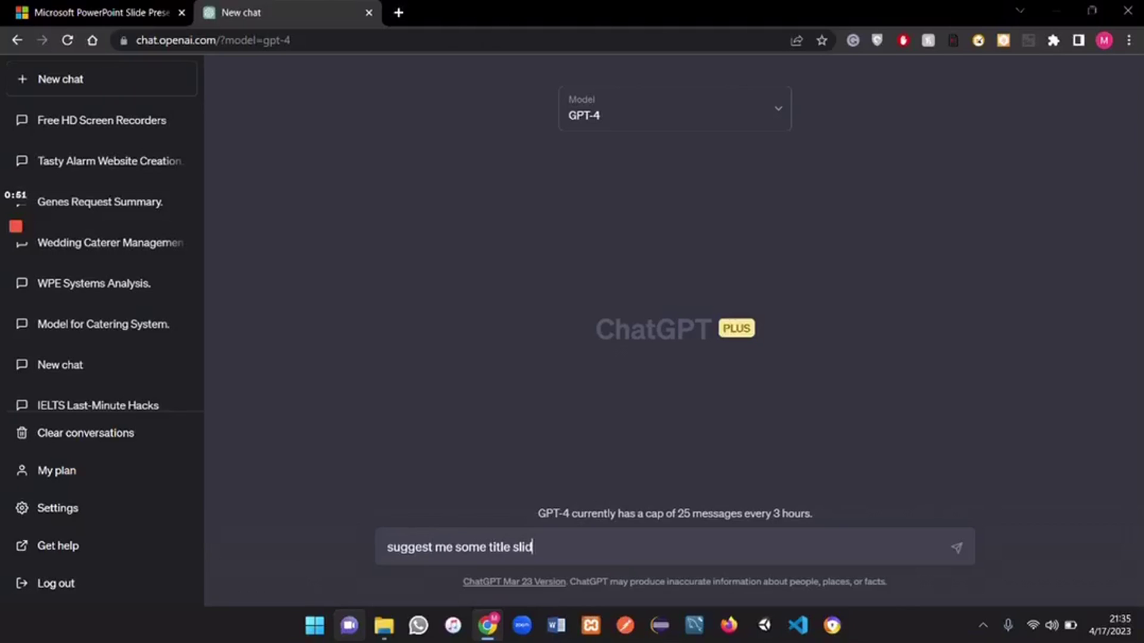
{"action": "type", "text": "es for presentation on"}
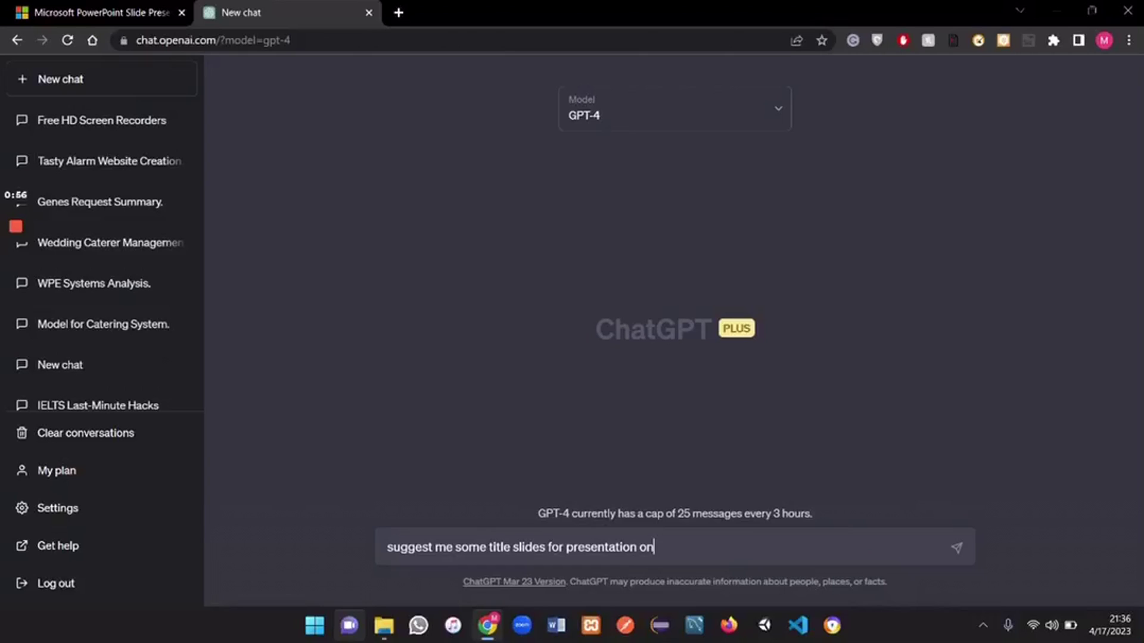
{"action": "type", "text": " global warming and e"}
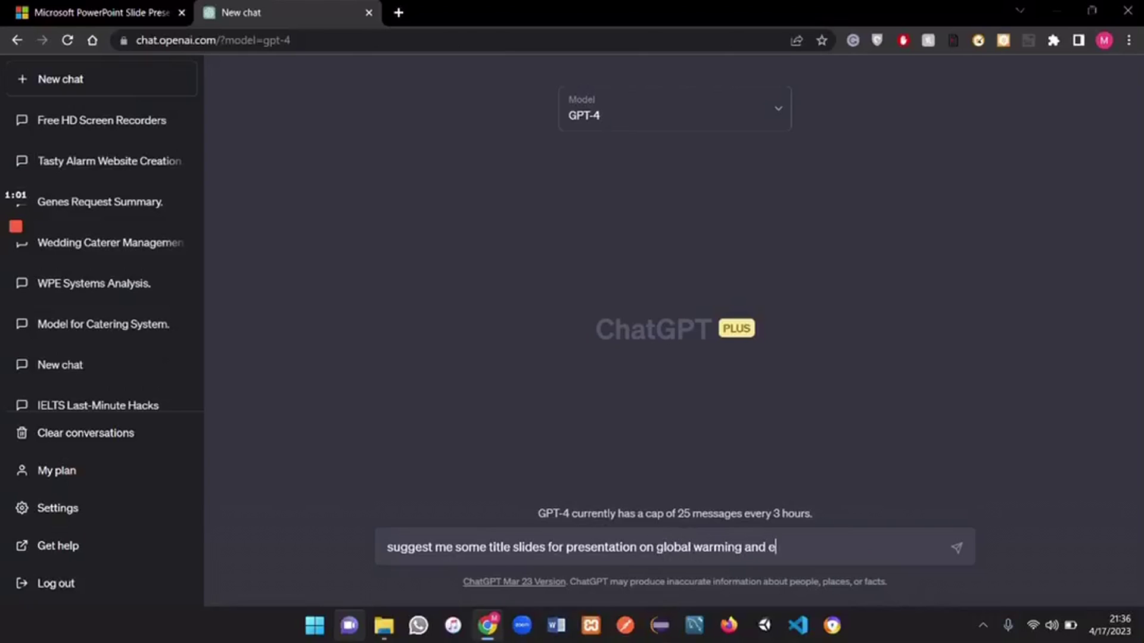
{"action": "type", "text": "nergy resources"}
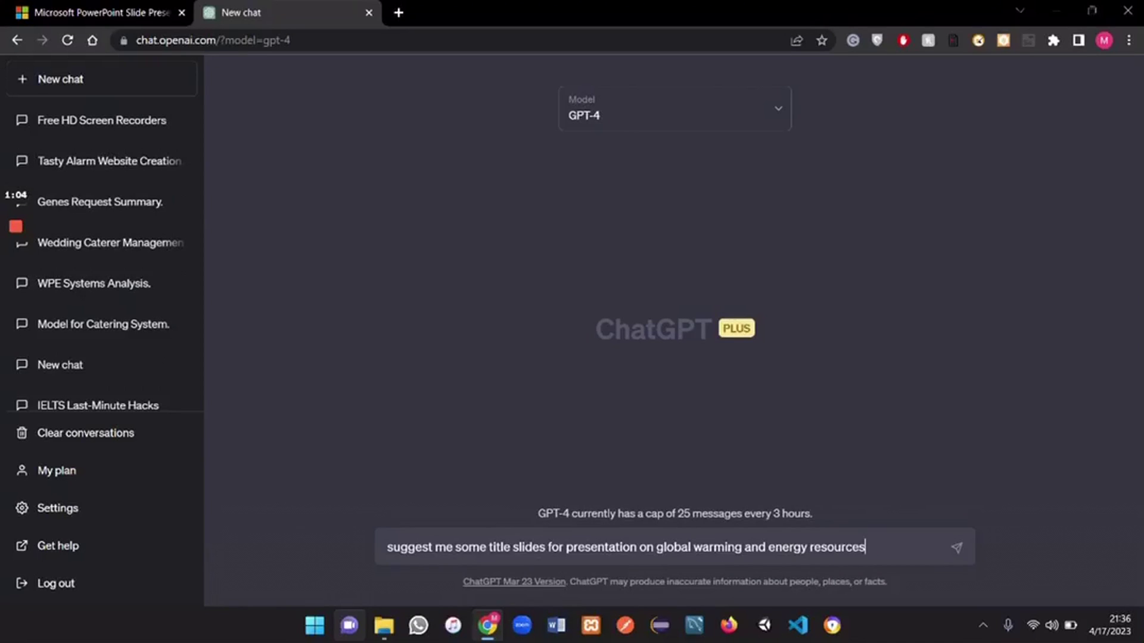
{"action": "key", "text": "Return"}
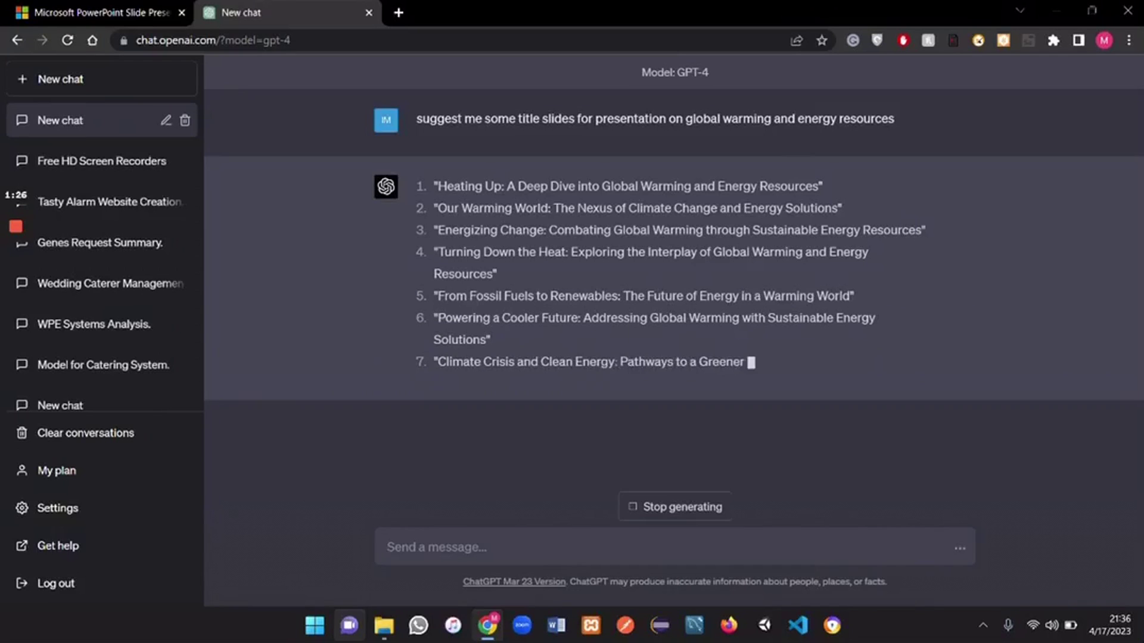
- Send the follow-up prompt "can you please repeat and this add 2-3 your choice based context bullet point for explaination"
{"action": "type", "text": "can you "}
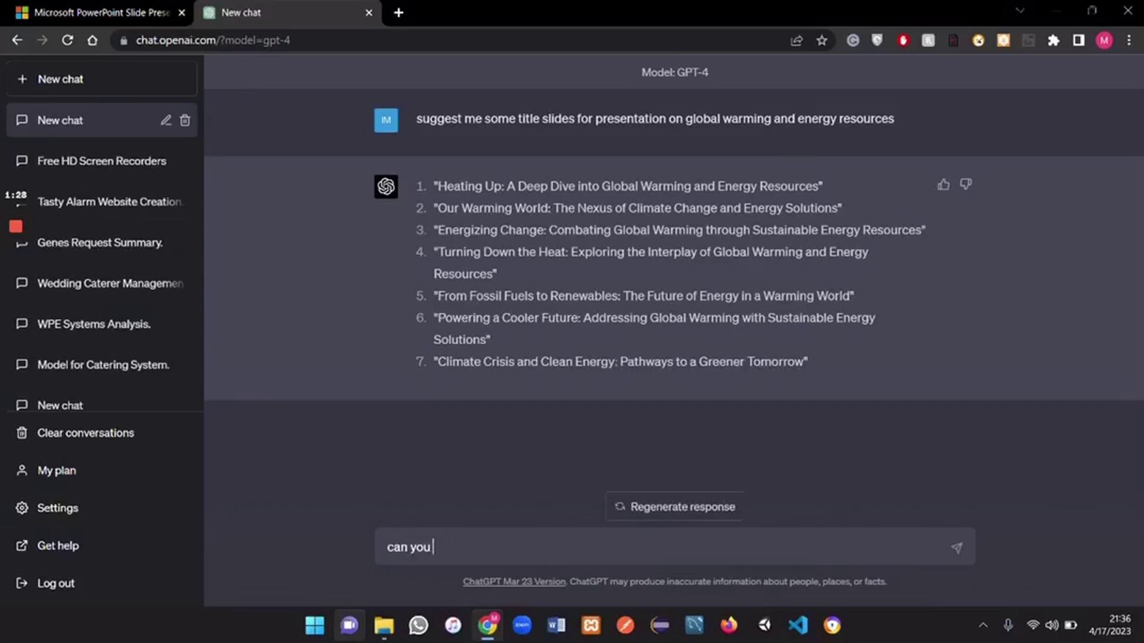
{"action": "type", "text": "please re"}
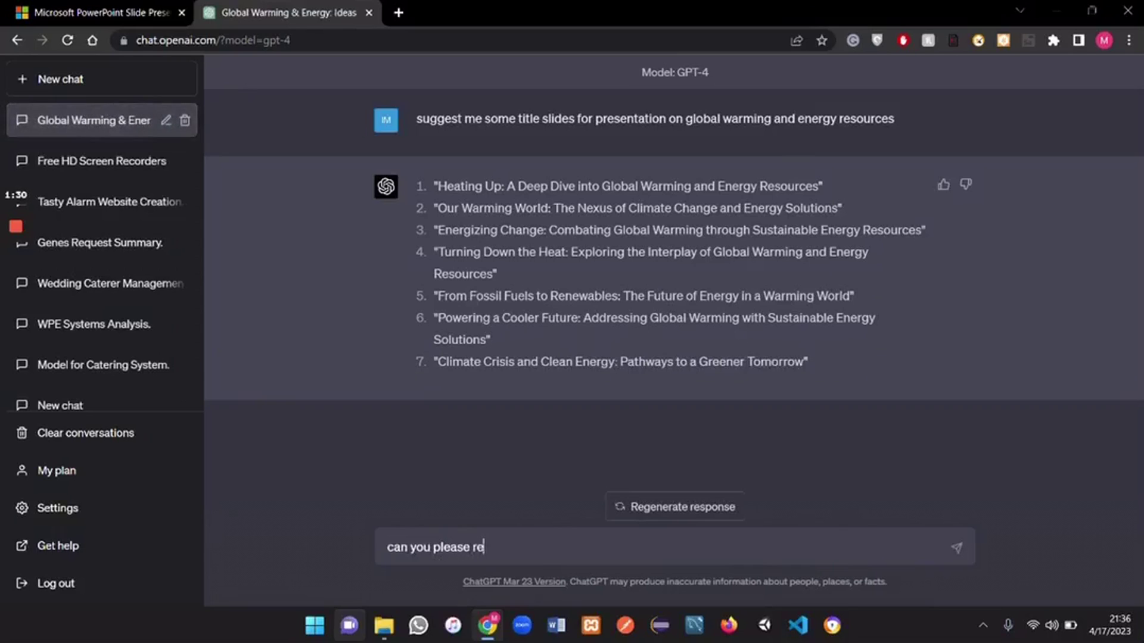
{"action": "type", "text": "peat and th"}
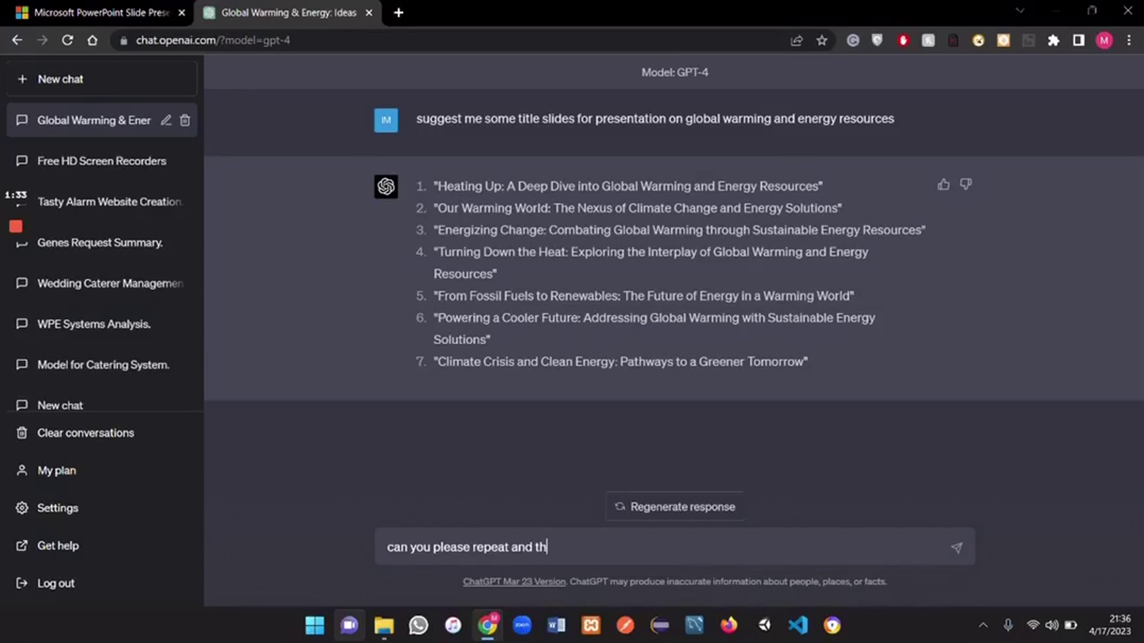
{"action": "type", "text": "is add 2-3 your choice ba"}
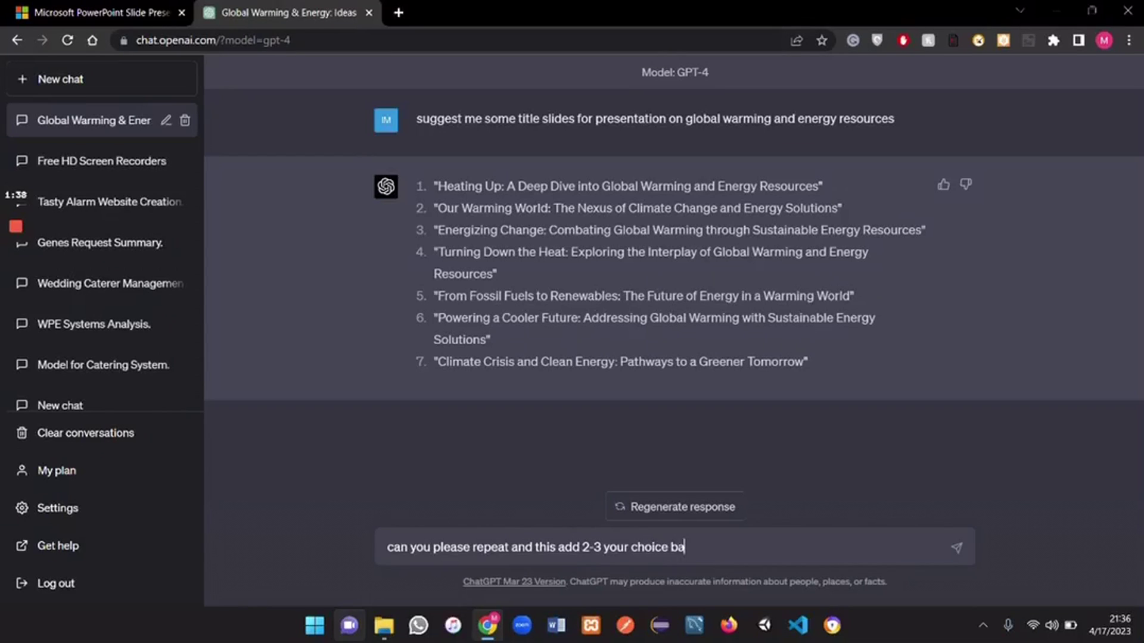
{"action": "type", "text": "sed contectxt"}
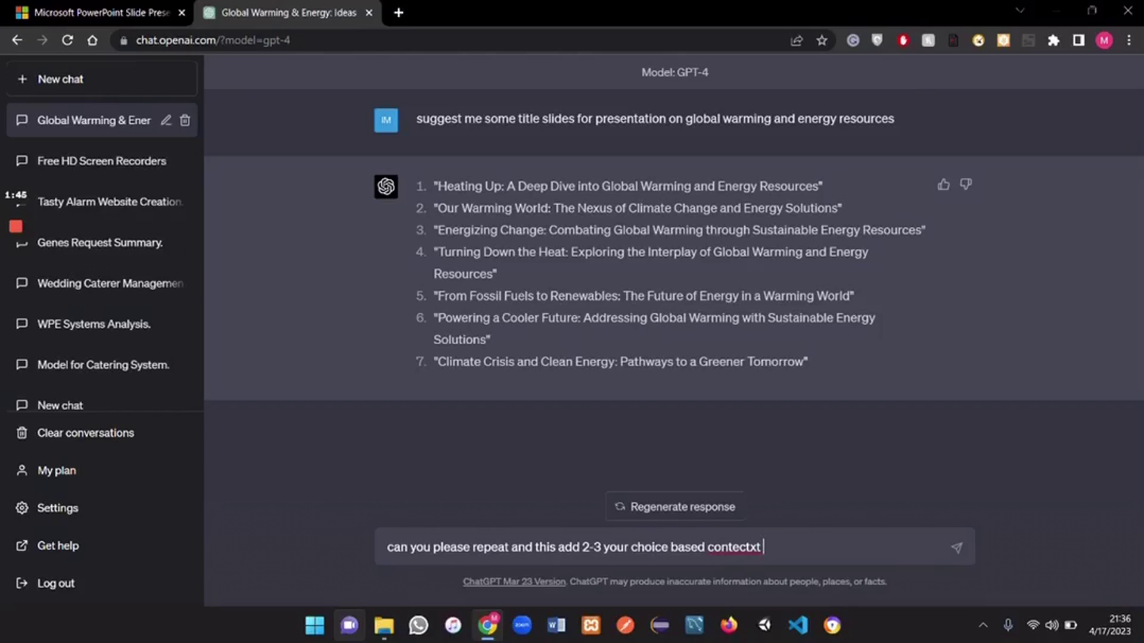
{"action": "type", "text": " for "}
{"action": "type", "text": " bu"}
{"action": "type", "text": "llter"}
{"action": "type", "text": " point "}
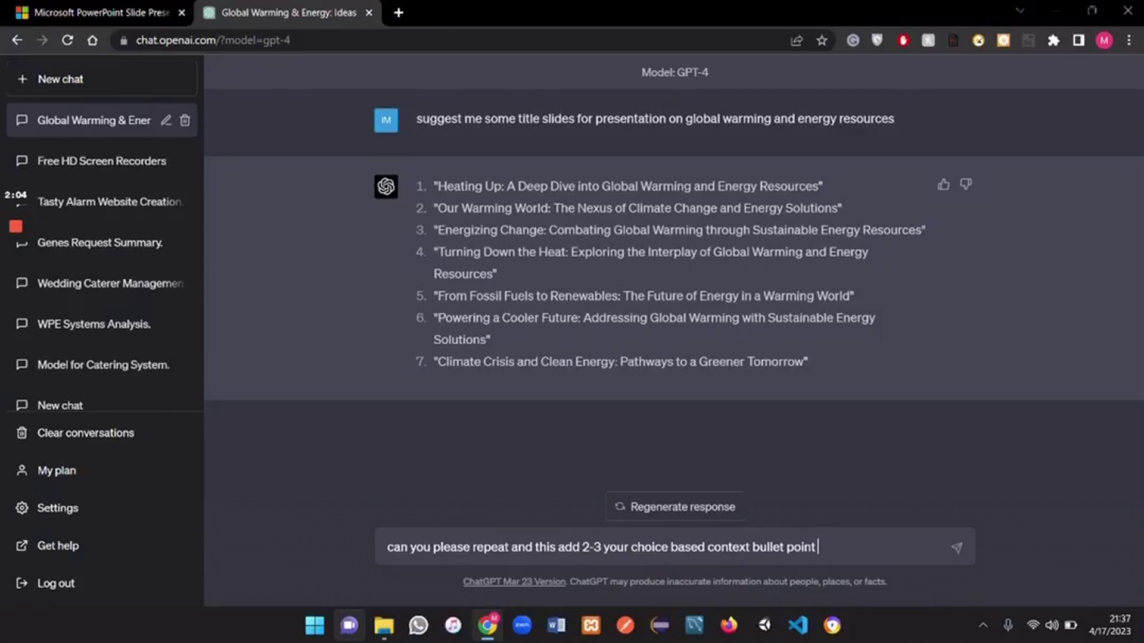
{"action": "type", "text": "for explaination"}
{"action": "key", "text": "Return"}
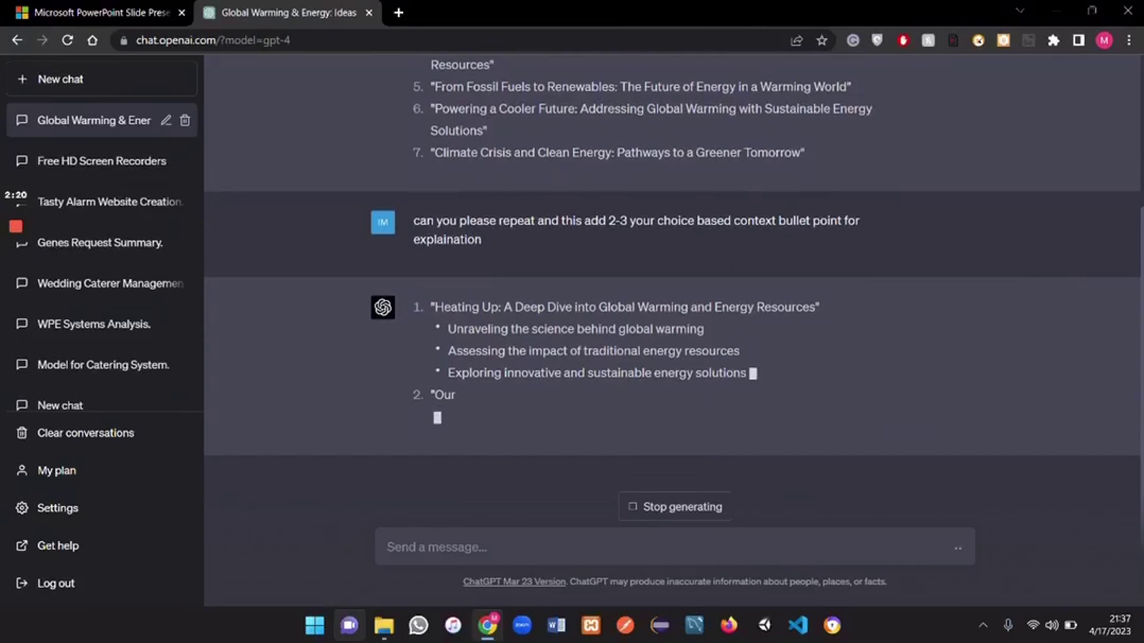
- Send the prompt "revise above slides and add relevant information for the reader", correcting the misspelled "relevant" before sending
{"action": "type", "text": "rev"}
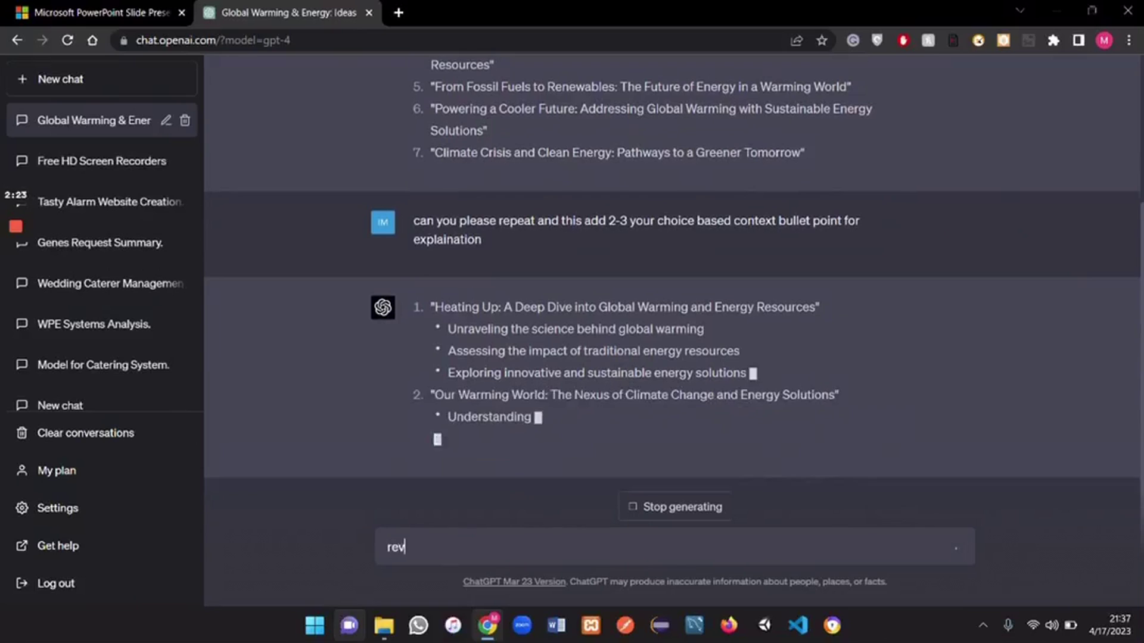
{"action": "type", "text": "ise abov"}
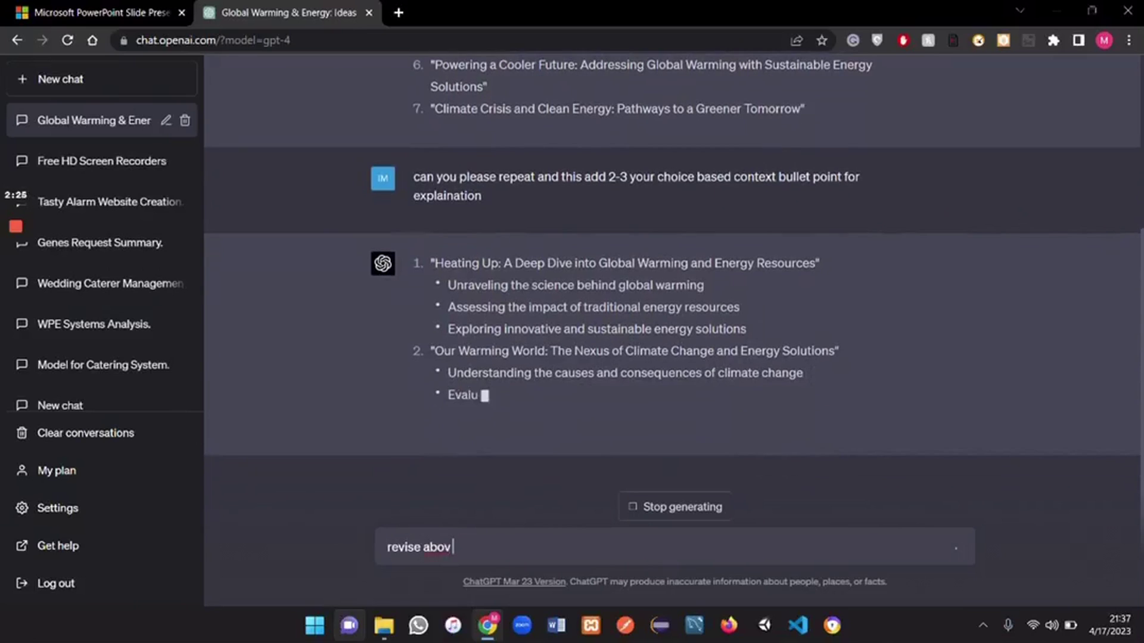
{"action": "type", "text": "e slides an"}
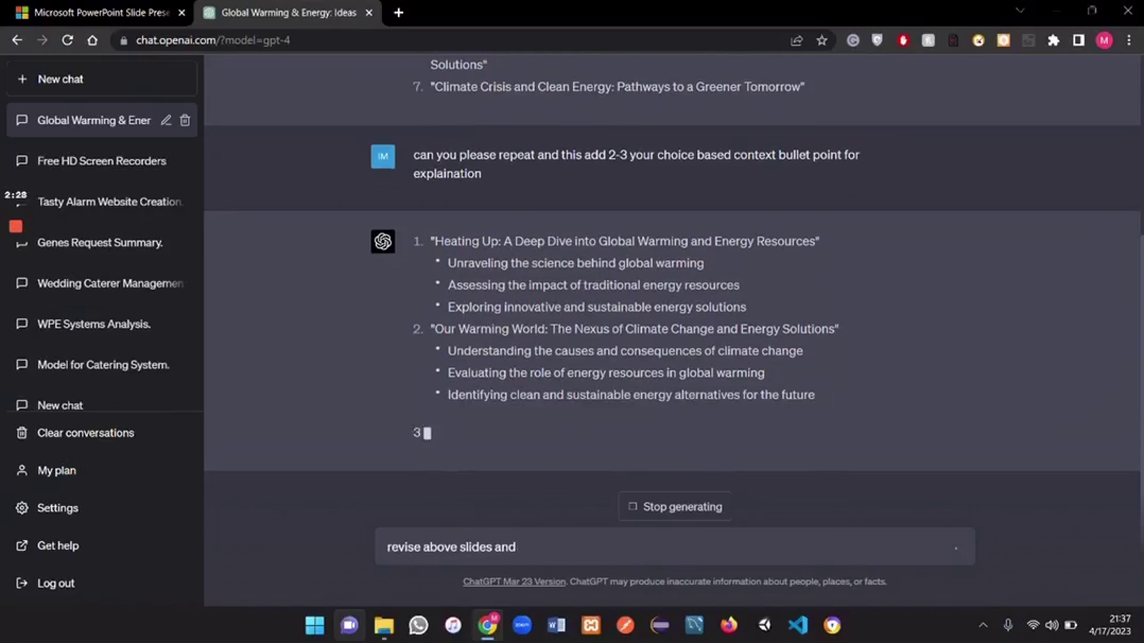
{"action": "type", "text": "d add"}
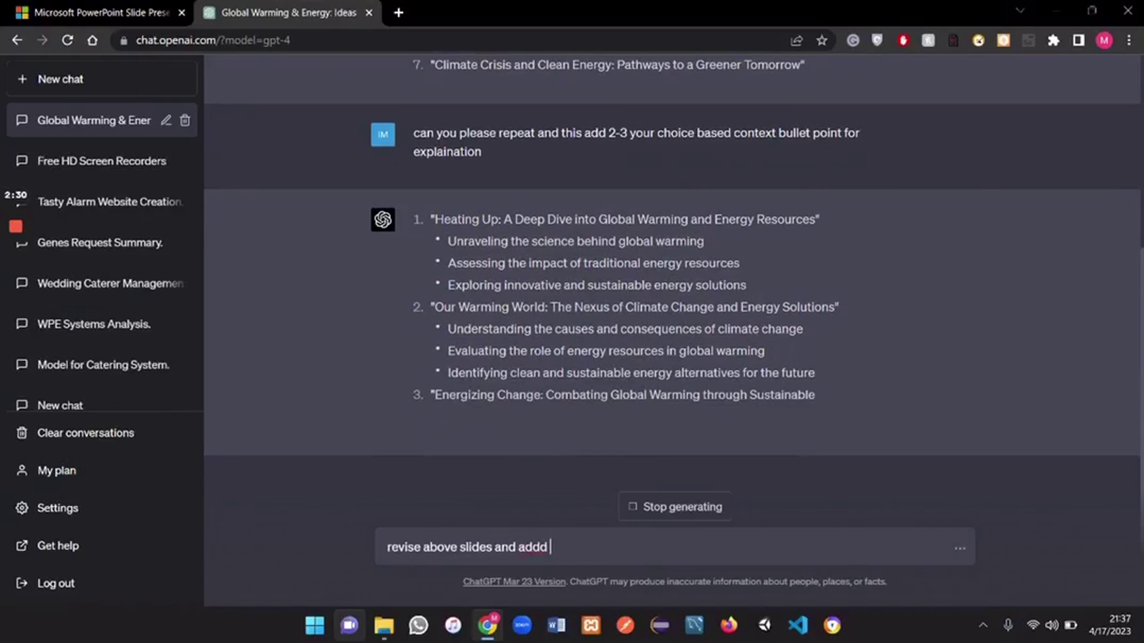
{"action": "type", "text": " re"}
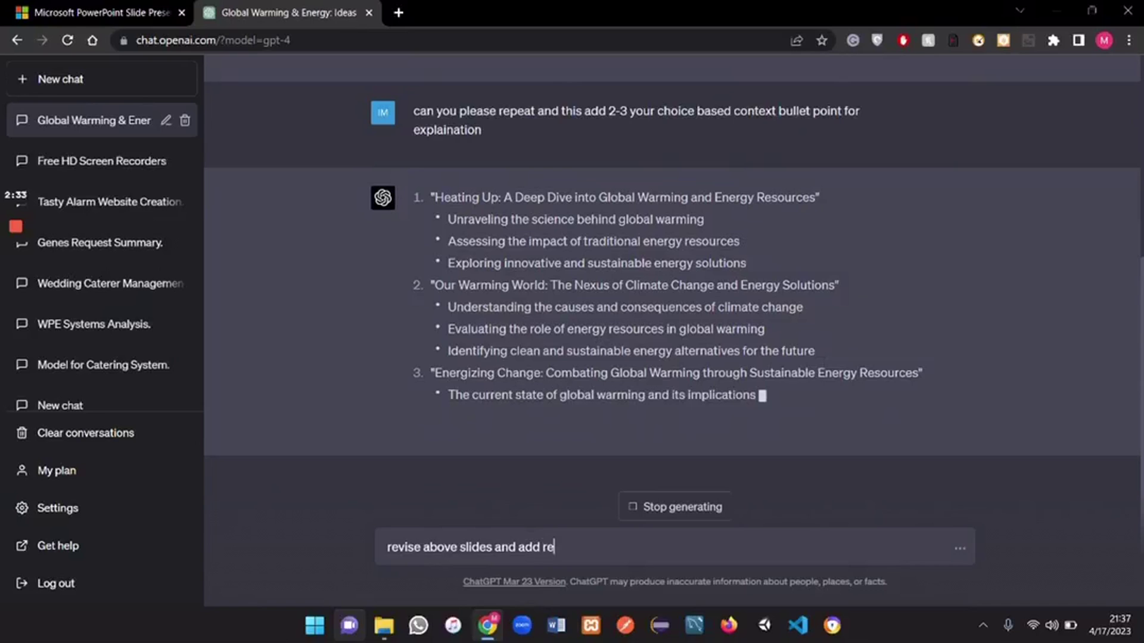
{"action": "type", "text": "lavant informa"}
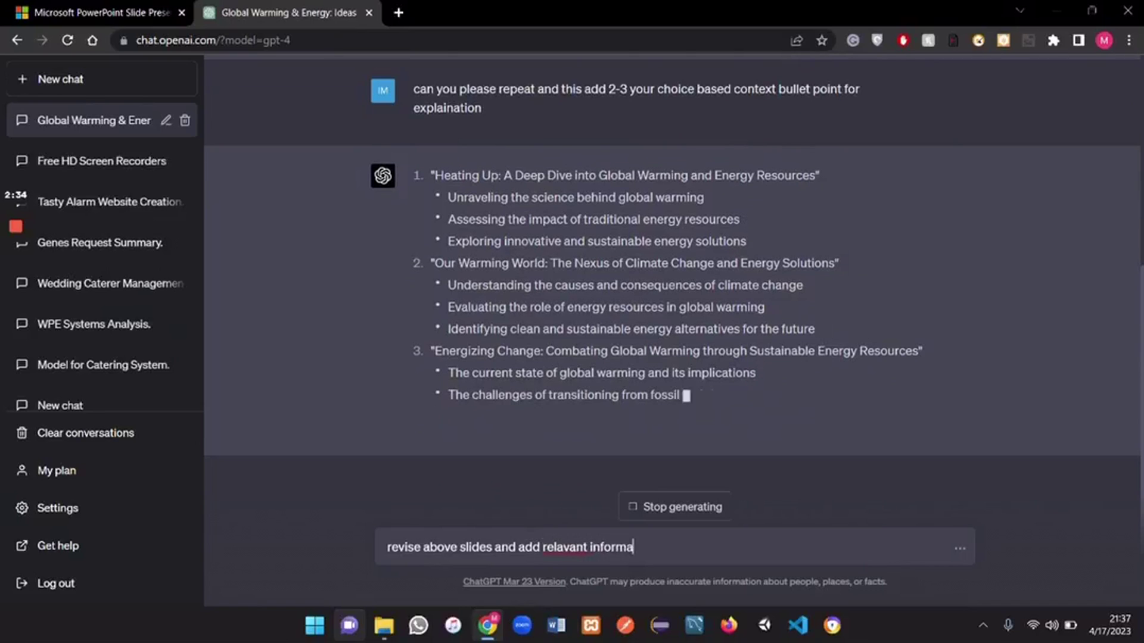
{"action": "type", "text": "tion"}
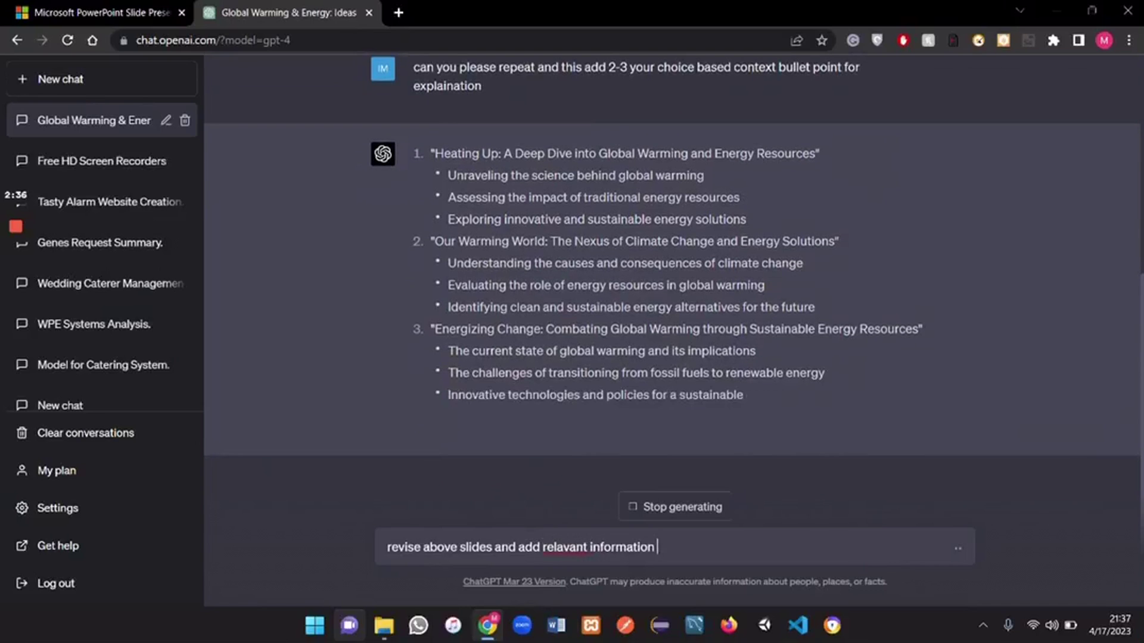
{"action": "left_click", "coordinate": [563, 547]}
{"action": "right_click", "coordinate": [563, 547]}
{"action": "left_click", "coordinate": [595, 295]}
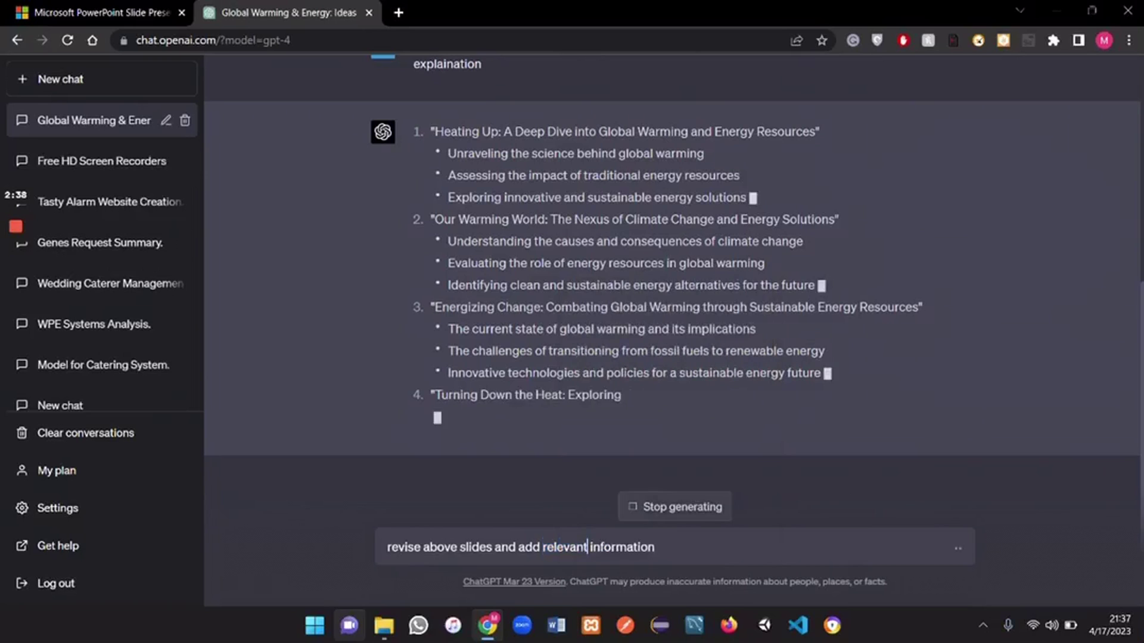
{"action": "type", "text": "fo"}
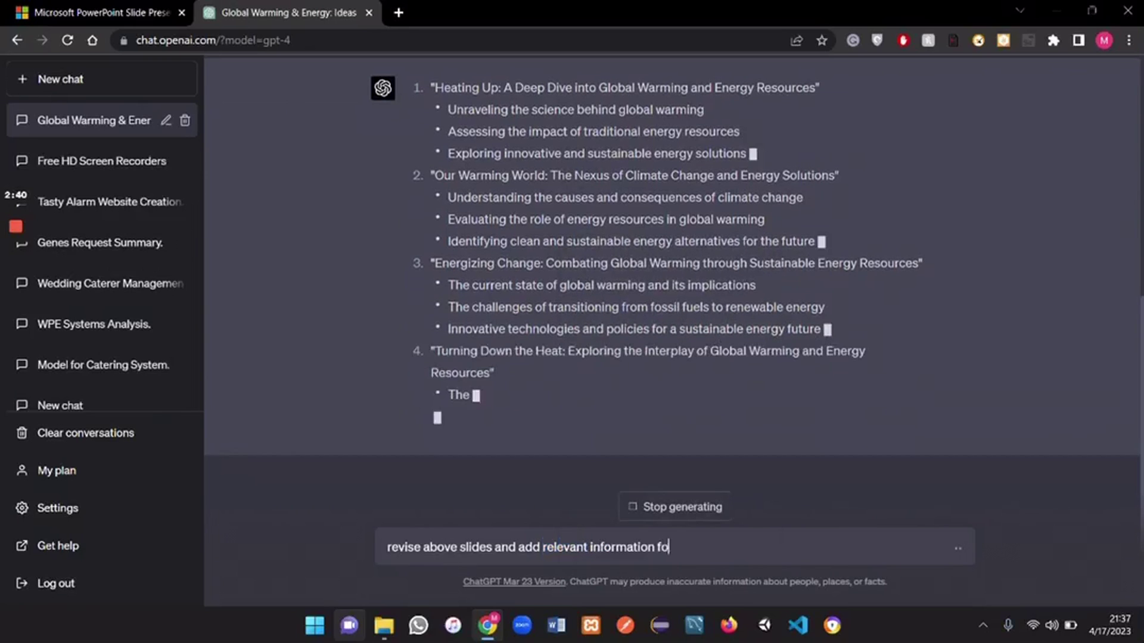
{"action": "type", "text": "r the reader"}
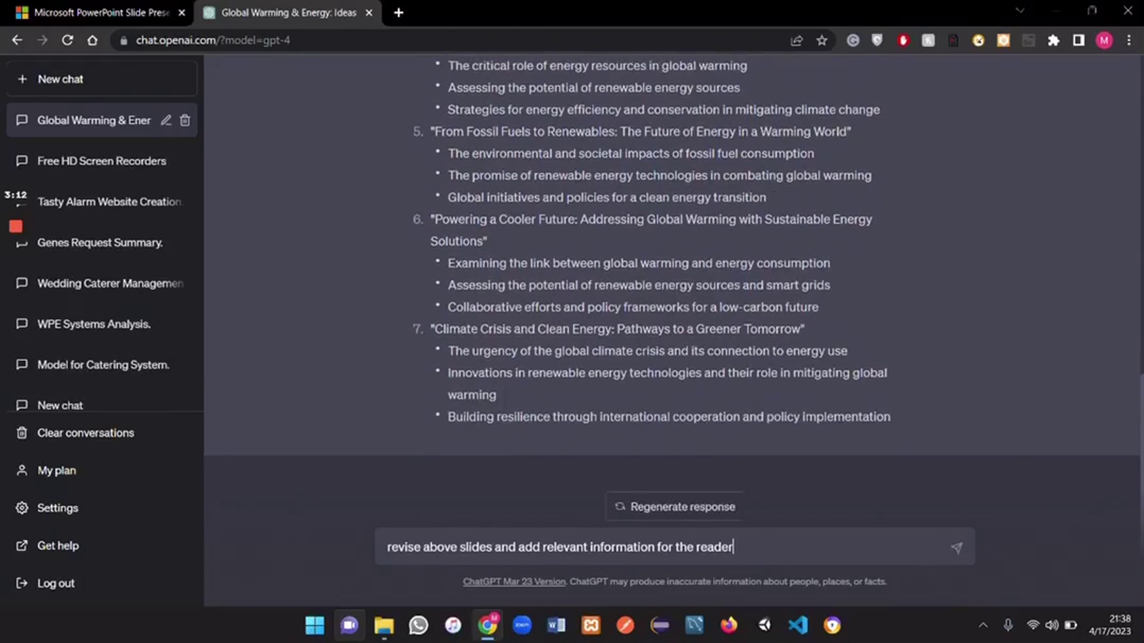
{"action": "key", "text": "Return"}
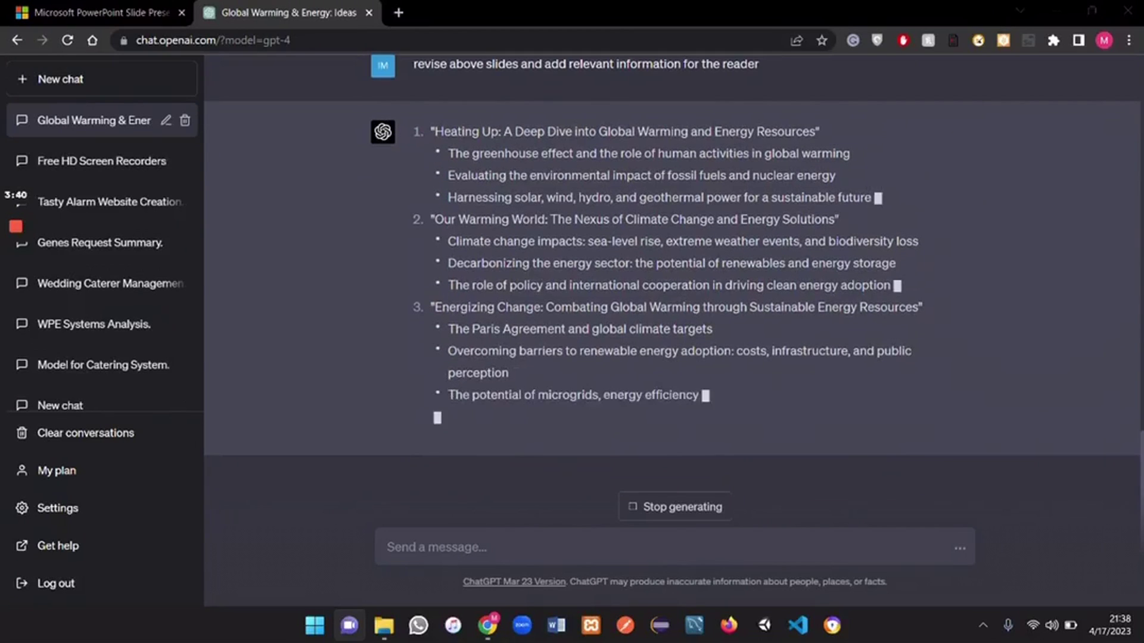
- Stop generating the revised reply and select the full seven-title outline with bullet points in the previous reply
{"action": "left_click", "coordinate": [675, 507]}
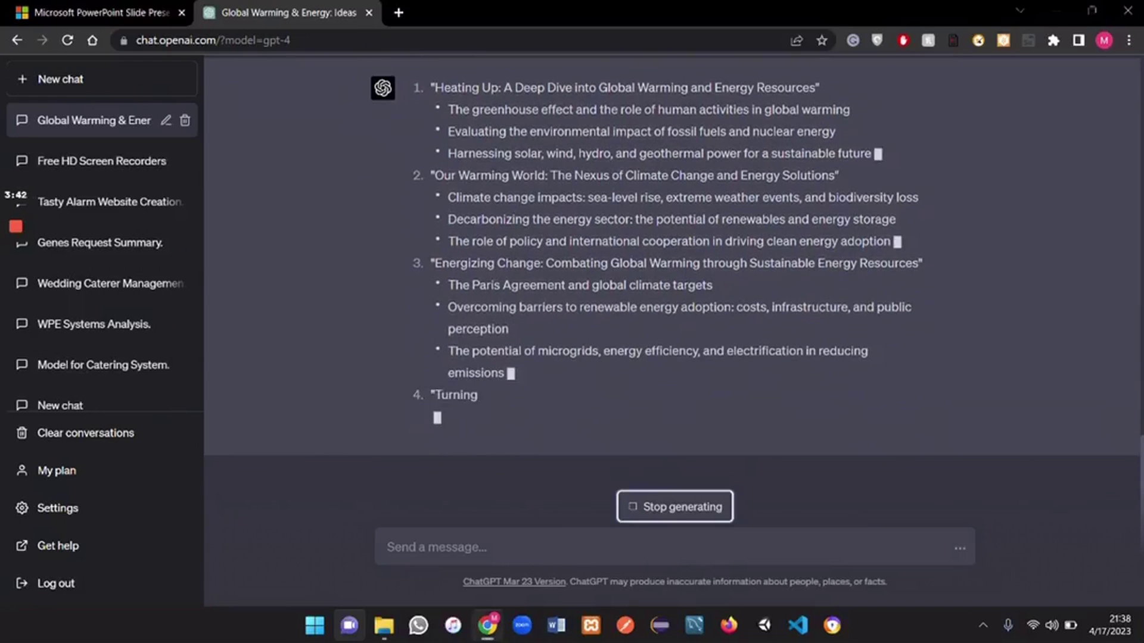
{"action": "scroll", "coordinate": [672, 309], "scroll_direction": "up", "scroll_amount": 6}
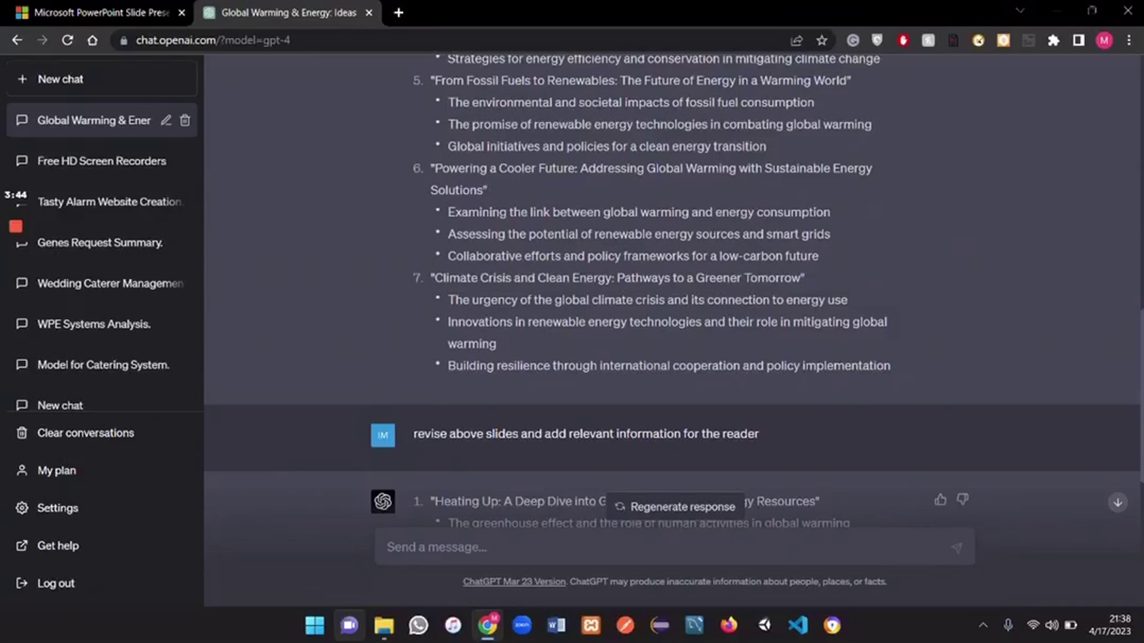
{"action": "left_click_drag", "start_coordinate": [892, 367], "coordinate": [431, 227]}
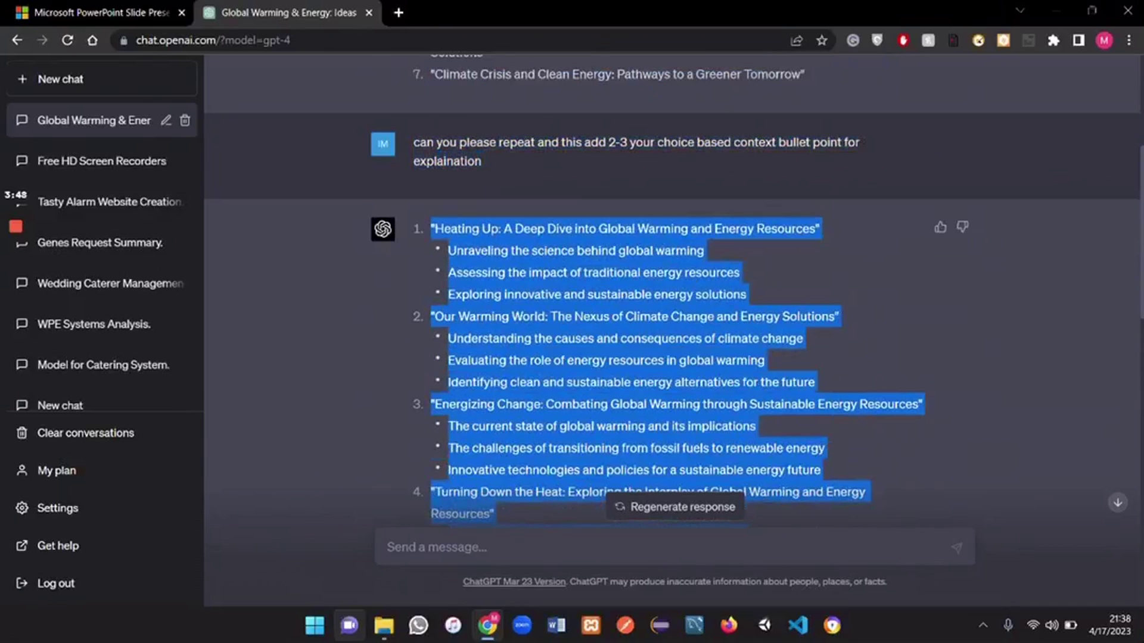
- Switch to Word, create a blank document in Outline view and paste the copied seven-title outline into it
{"action": "left_click", "coordinate": [556, 625]}
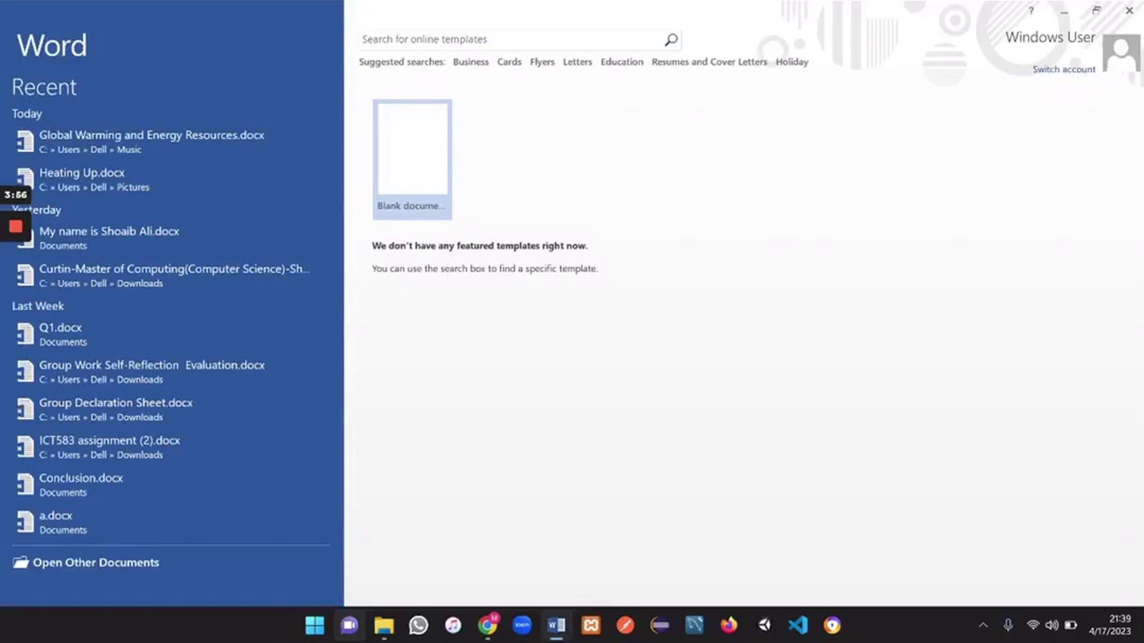
{"action": "left_click", "coordinate": [412, 158]}
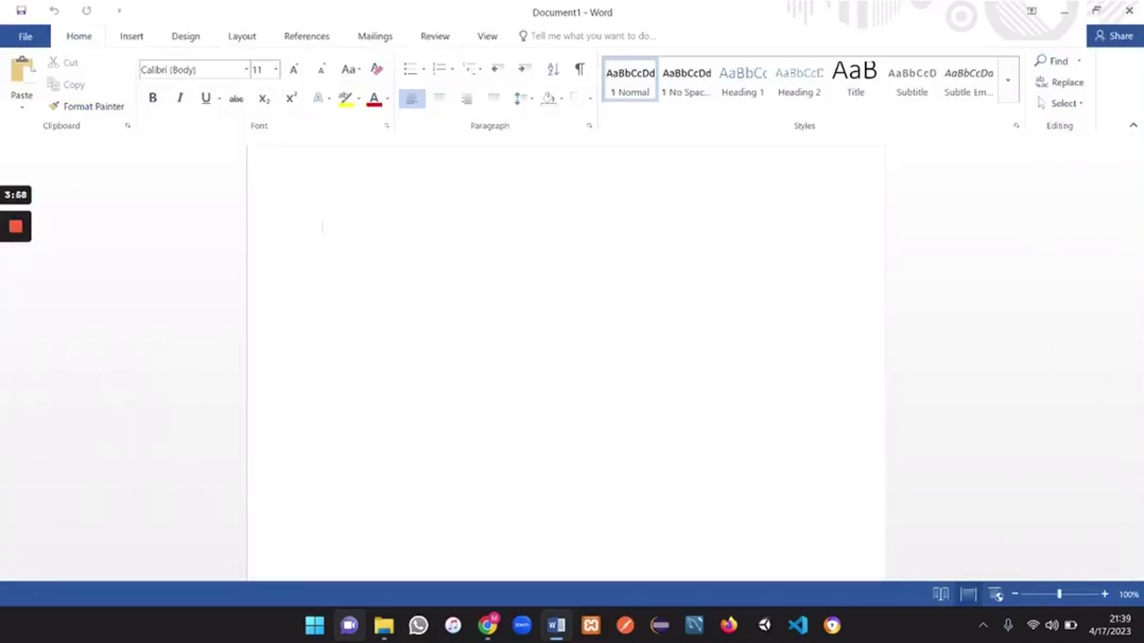
{"action": "left_click", "coordinate": [487, 37]}
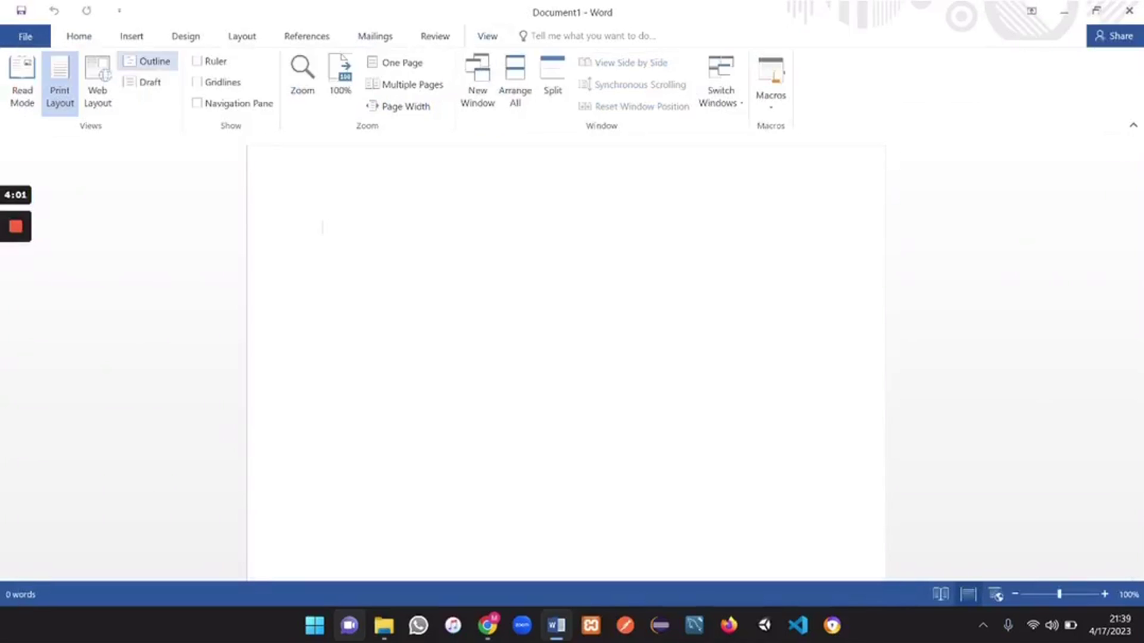
{"action": "left_click", "coordinate": [146, 61]}
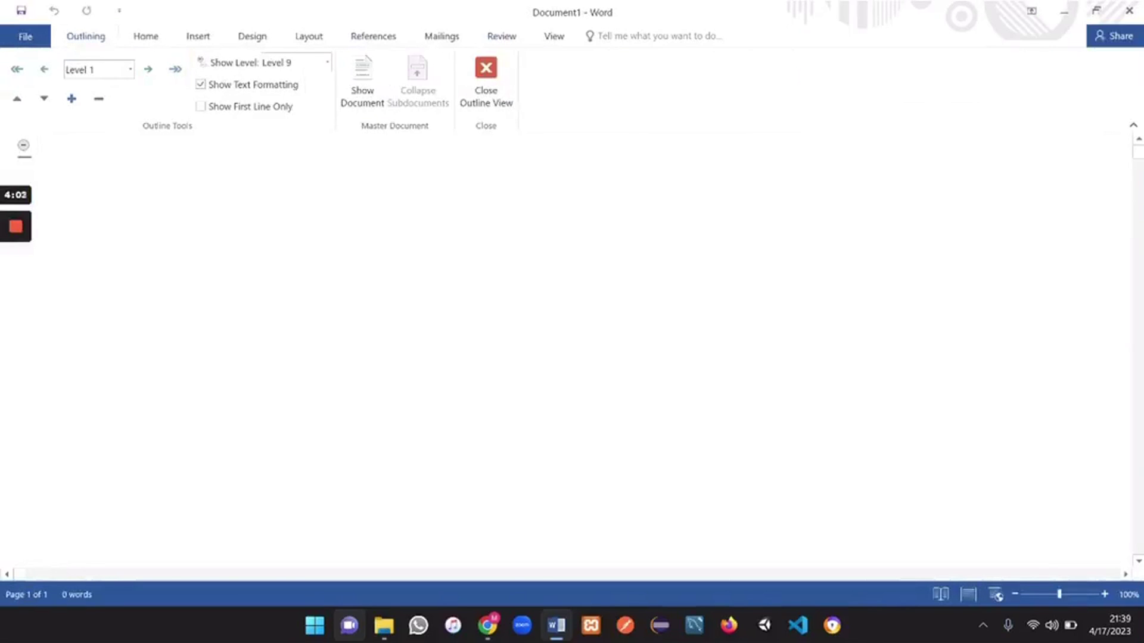
{"action": "key", "text": "ctrl+v"}
{"action": "scroll", "coordinate": [572, 351], "scroll_direction": "up", "scroll_amount": 7}
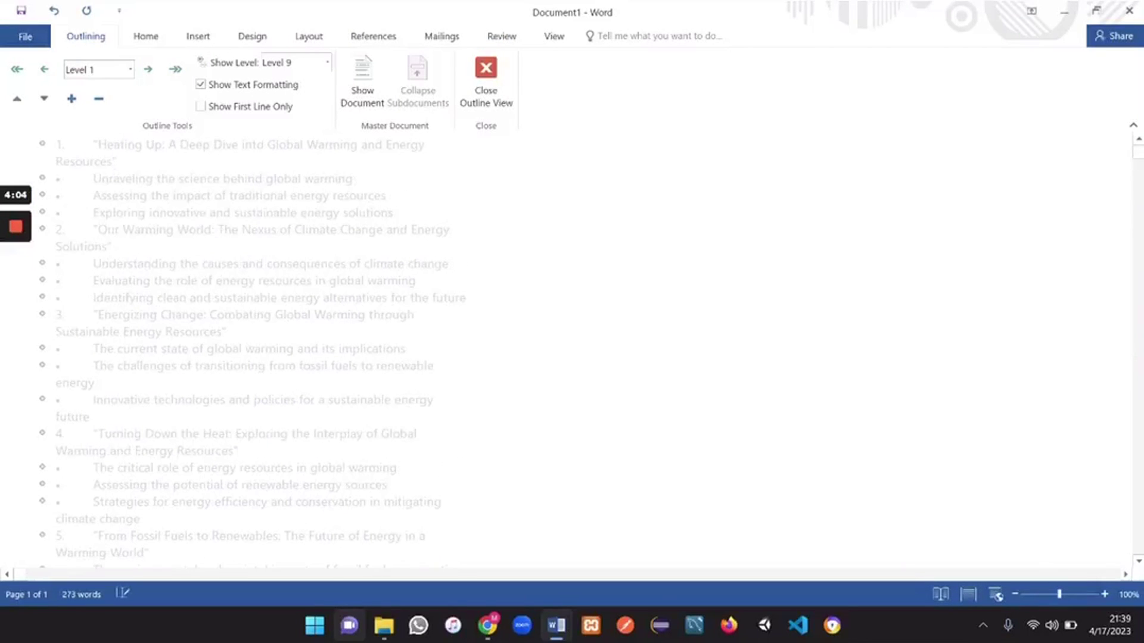
- Set the "Heating Up" title to outline Level 1 and its three bullet points to Level 2
{"action": "left_click", "coordinate": [42, 144]}
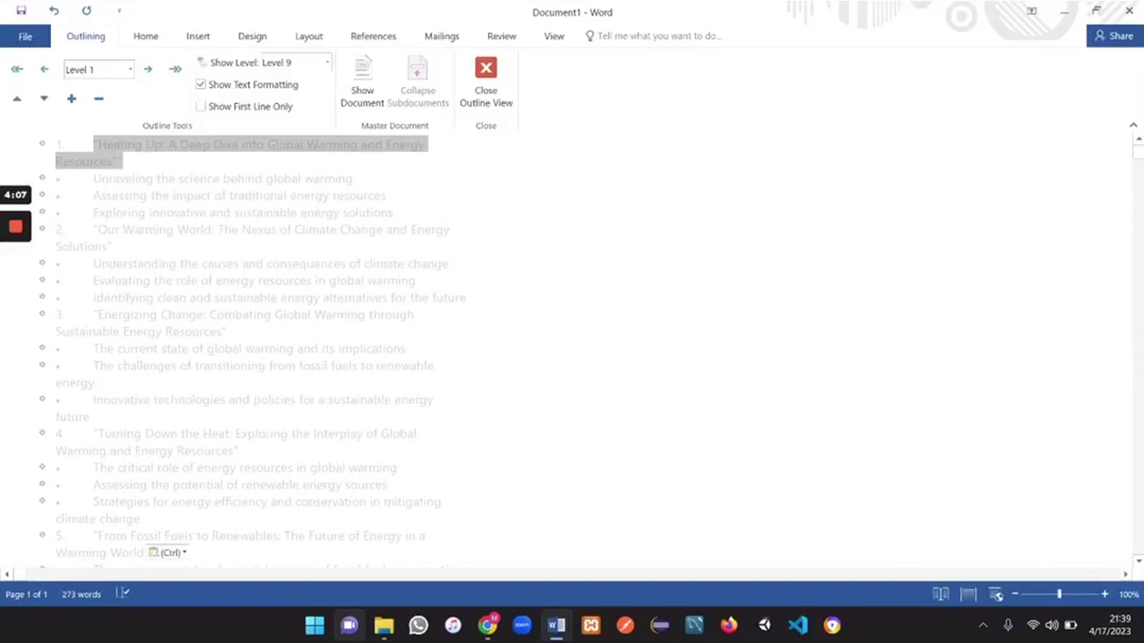
{"action": "left_click", "coordinate": [130, 69]}
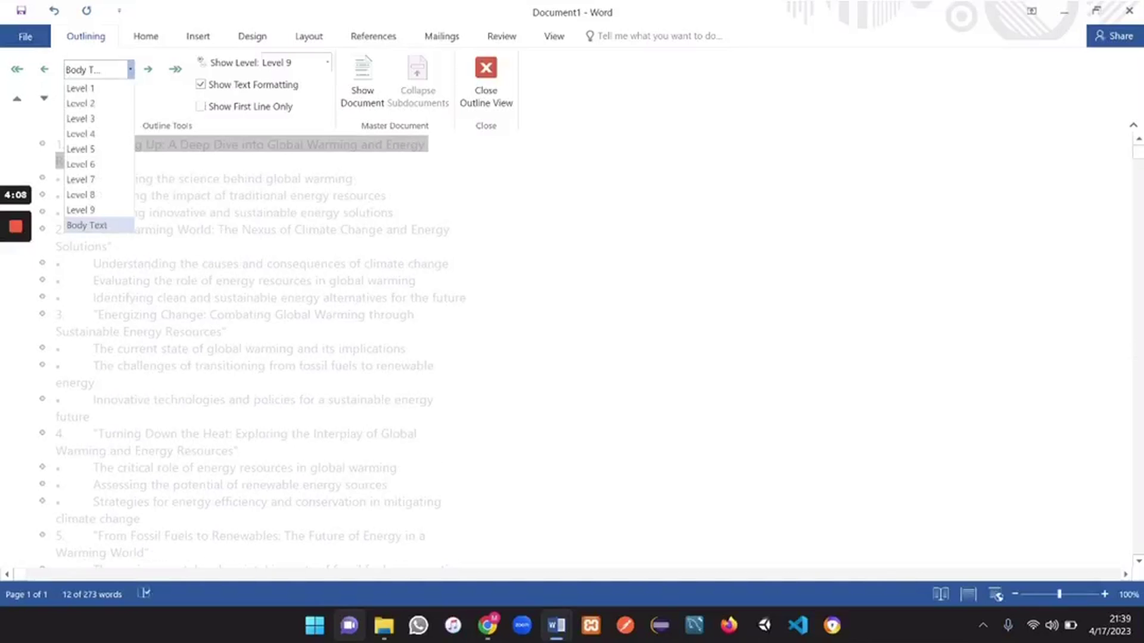
{"action": "left_click", "coordinate": [83, 86]}
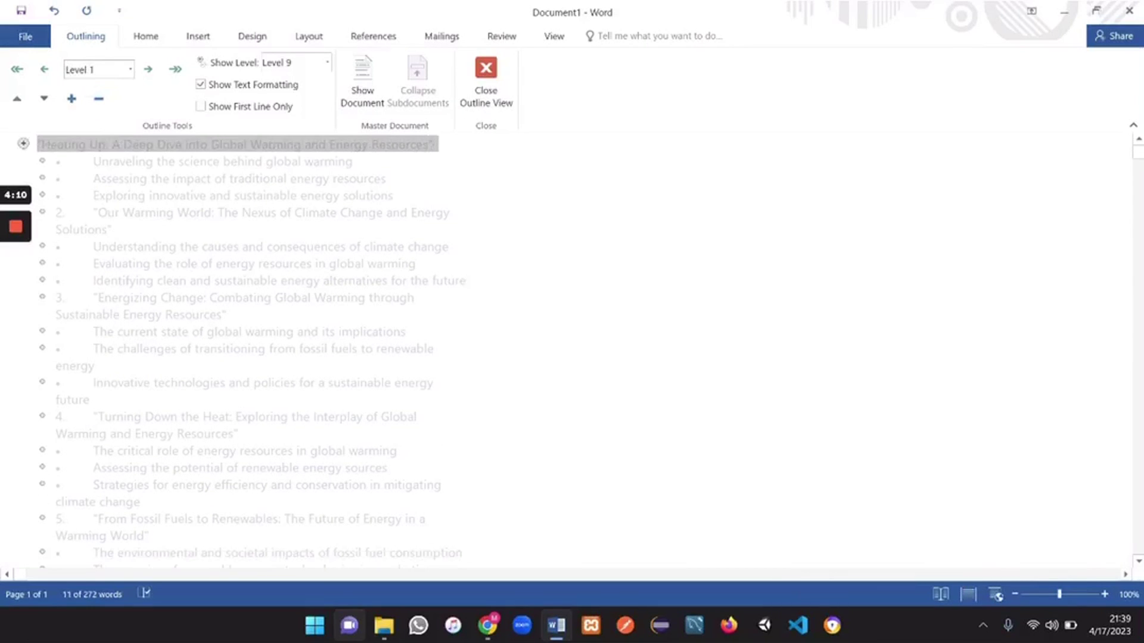
{"action": "left_click_drag", "start_coordinate": [94, 161], "coordinate": [398, 195]}
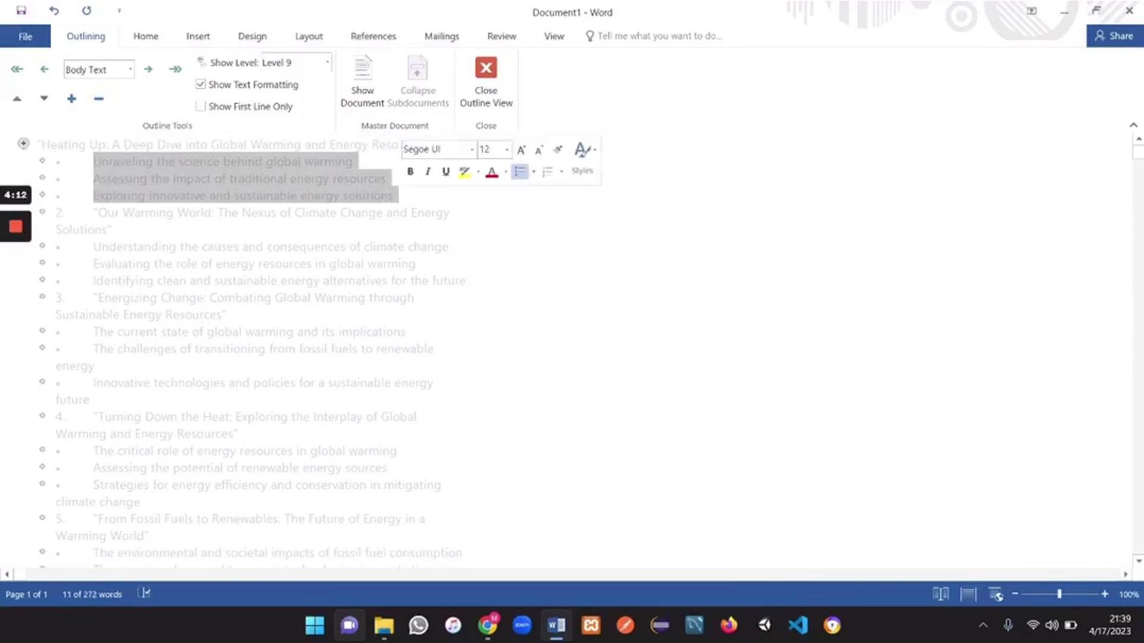
{"action": "left_click", "coordinate": [130, 69]}
{"action": "left_click", "coordinate": [84, 101]}
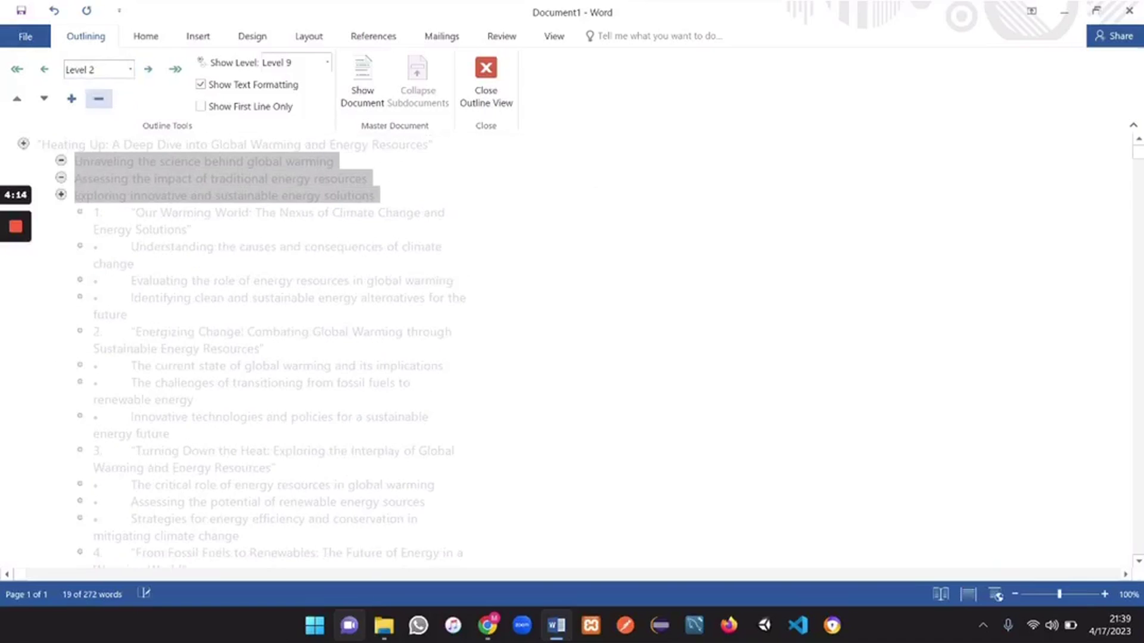
- Set the "Our Warming World" title to outline Level 1 and its three bullet points to Level 2
{"action": "left_click_drag", "start_coordinate": [94, 213], "coordinate": [197, 230]}
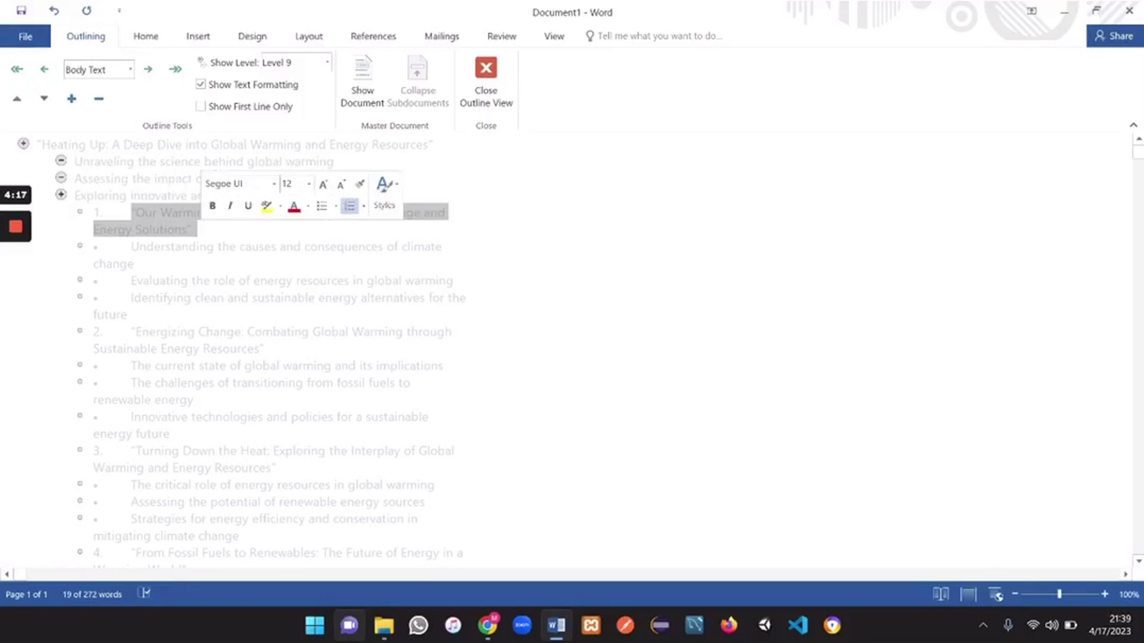
{"action": "left_click", "coordinate": [130, 70]}
{"action": "left_click", "coordinate": [80, 88]}
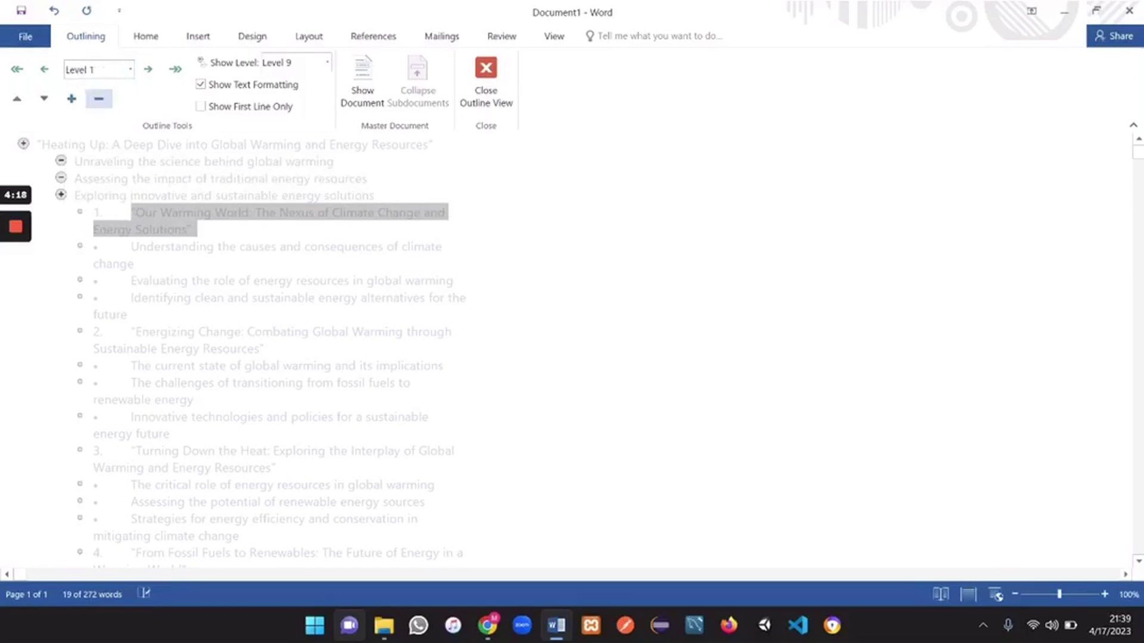
{"action": "left_click_drag", "start_coordinate": [94, 230], "coordinate": [468, 265]}
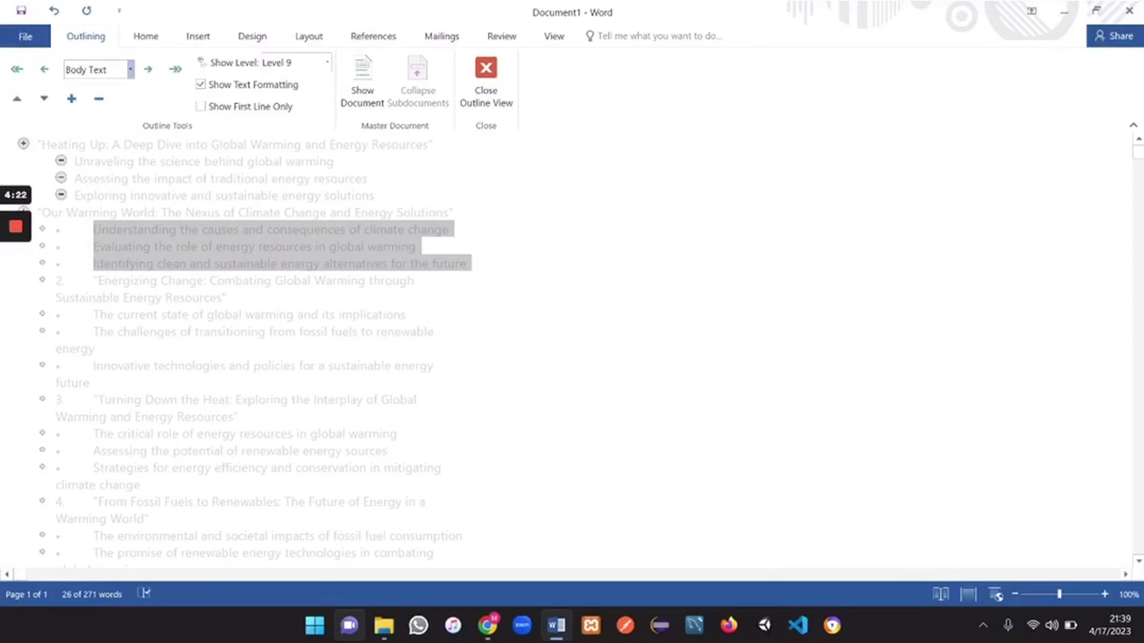
{"action": "left_click", "coordinate": [130, 69]}
{"action": "left_click", "coordinate": [80, 101]}
- Set the "Energizing Change" title to outline Level 1 and its three bullet points to Level 2
{"action": "scroll", "coordinate": [572, 348], "scroll_direction": "down", "scroll_amount": 1}
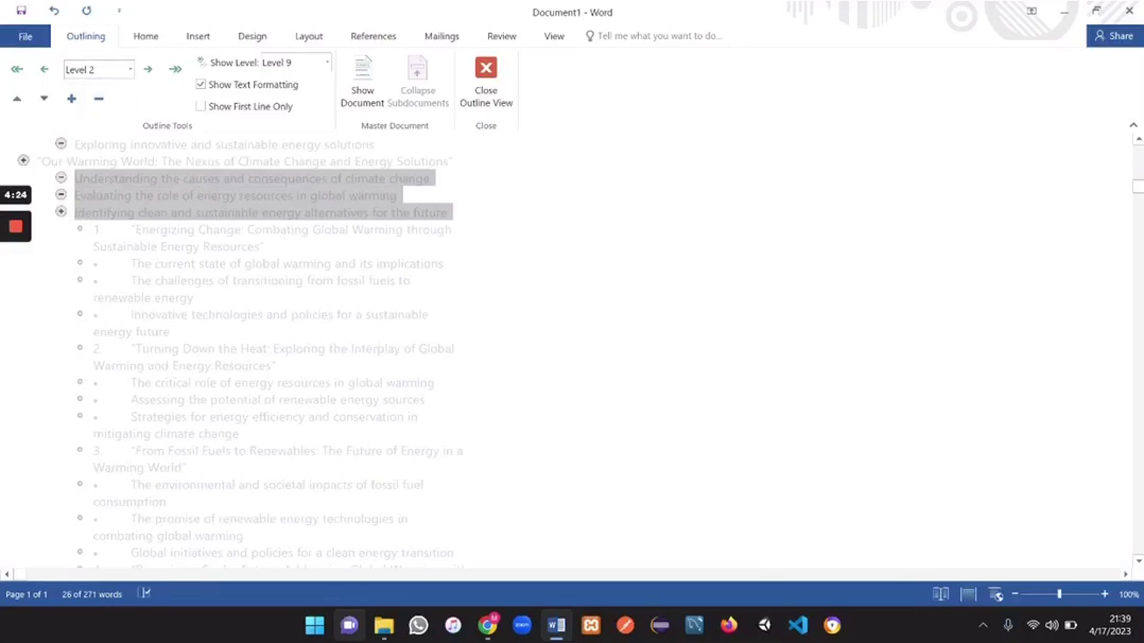
{"action": "left_click_drag", "start_coordinate": [132, 229], "coordinate": [271, 247]}
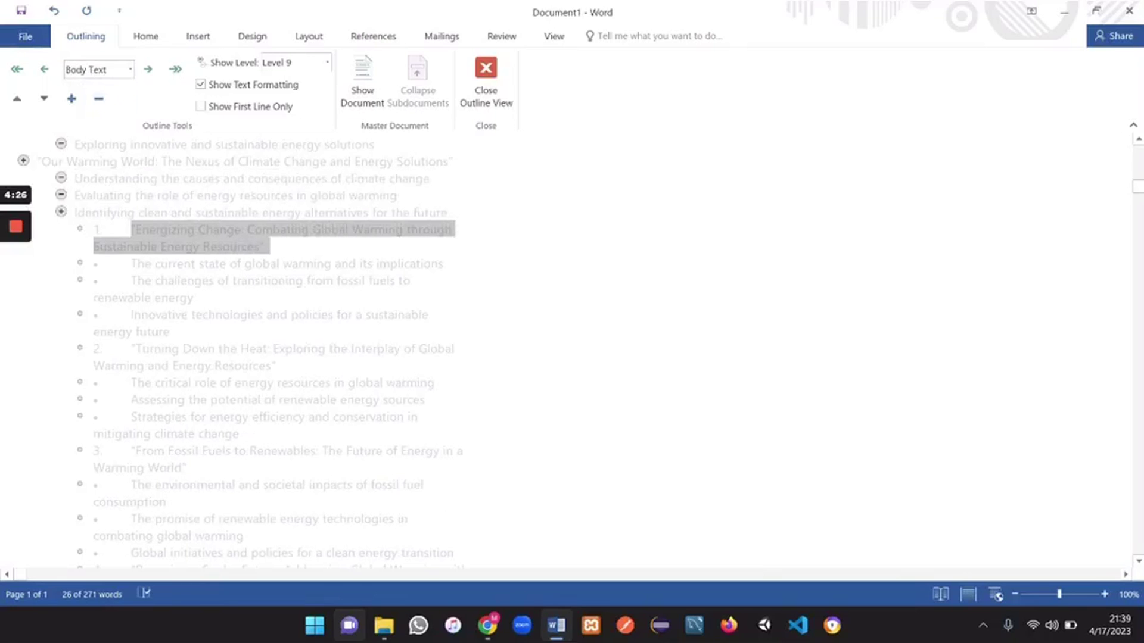
{"action": "left_click", "coordinate": [130, 69]}
{"action": "left_click", "coordinate": [80, 88]}
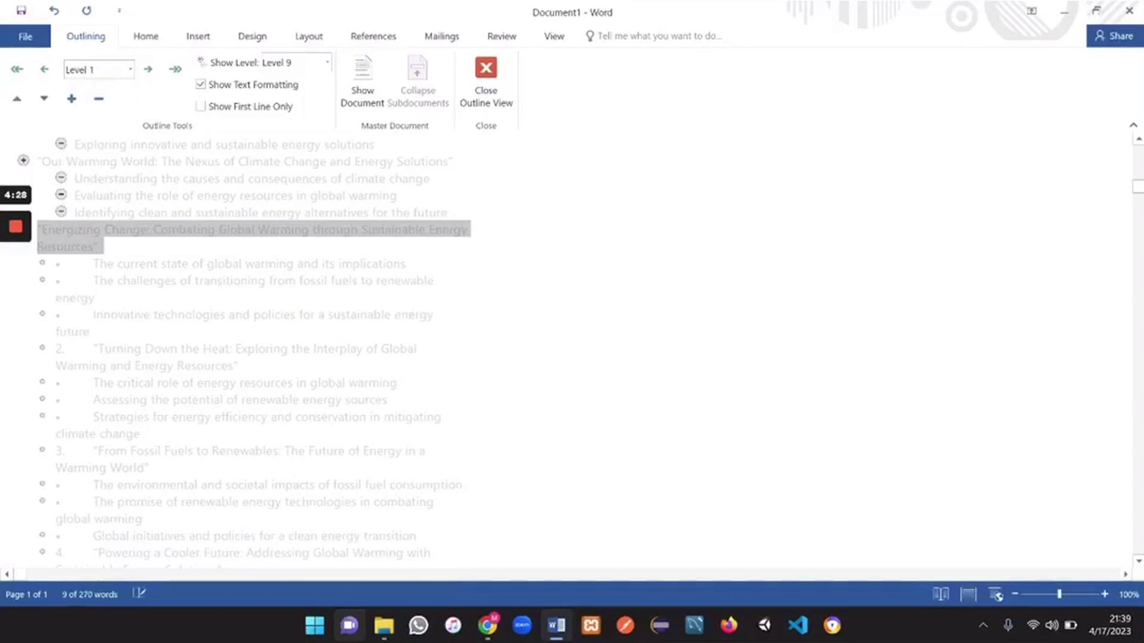
{"action": "left_click_drag", "start_coordinate": [94, 263], "coordinate": [95, 331]}
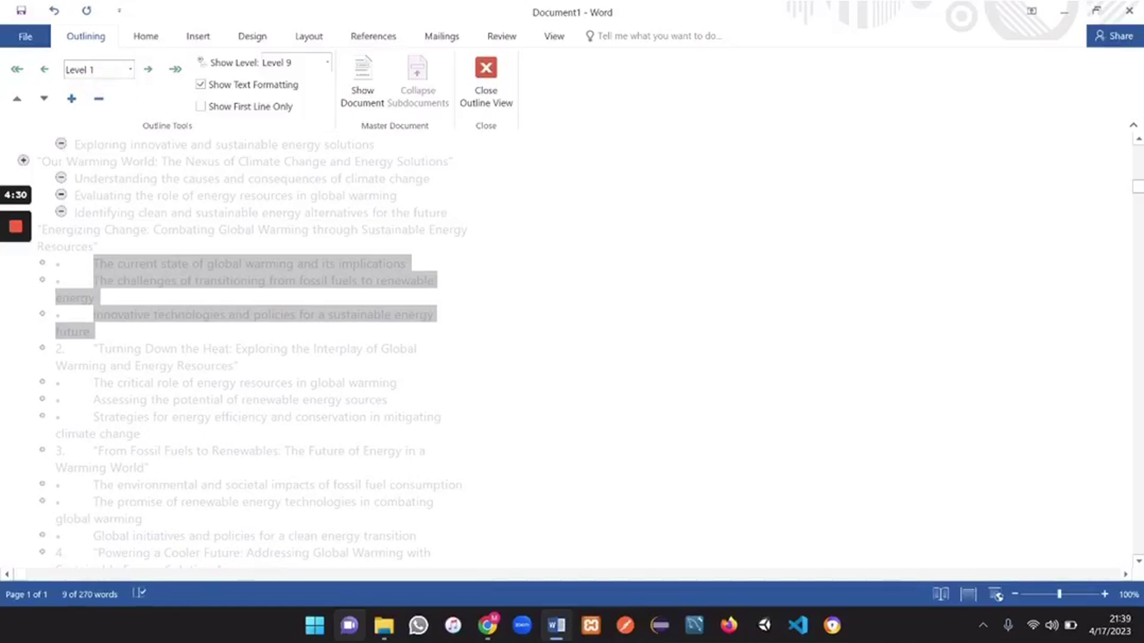
{"action": "left_click", "coordinate": [129, 70]}
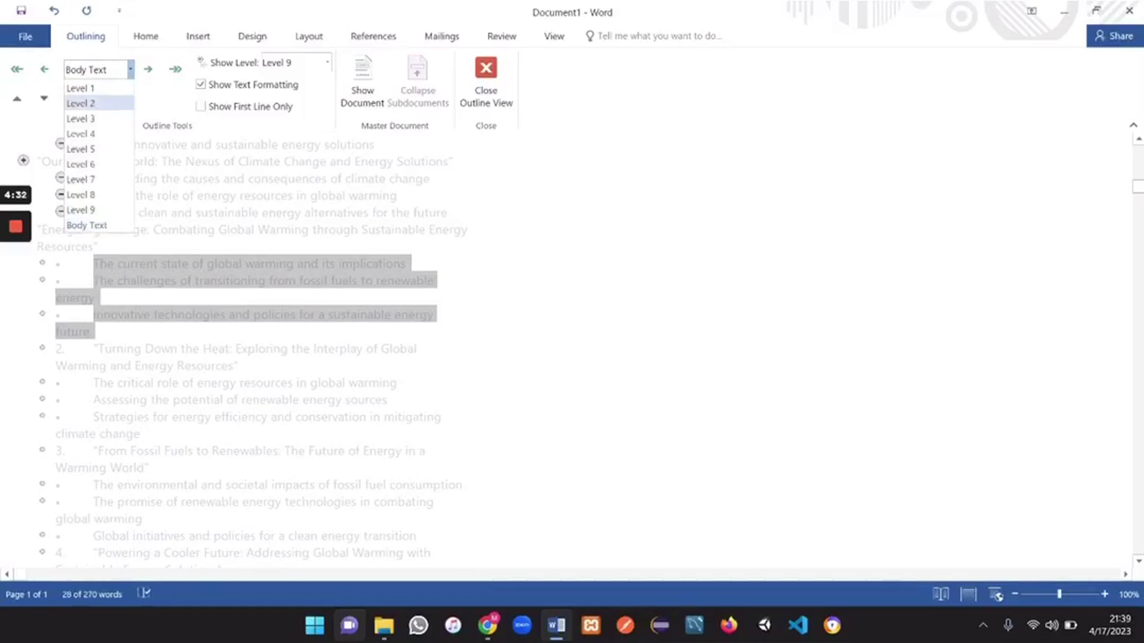
{"action": "left_click", "coordinate": [81, 102]}
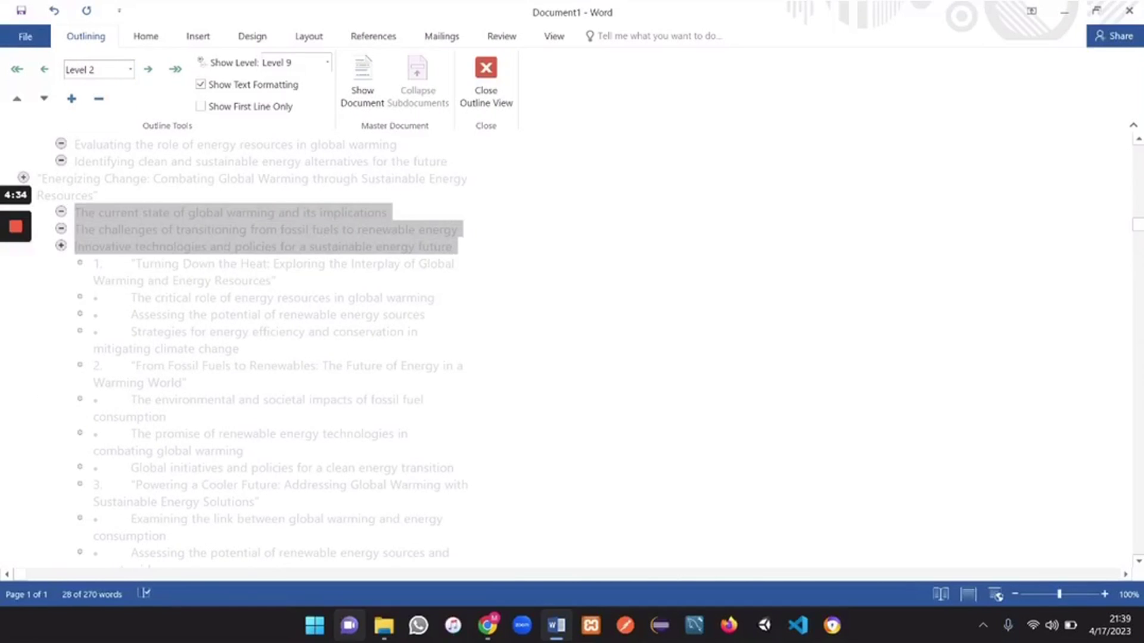
- Set the "Turning Down the Heat" title to outline Level 1 and its three bullet points to Level 2
{"action": "left_click_drag", "start_coordinate": [136, 263], "coordinate": [269, 280]}
{"action": "left_click", "coordinate": [129, 69]}
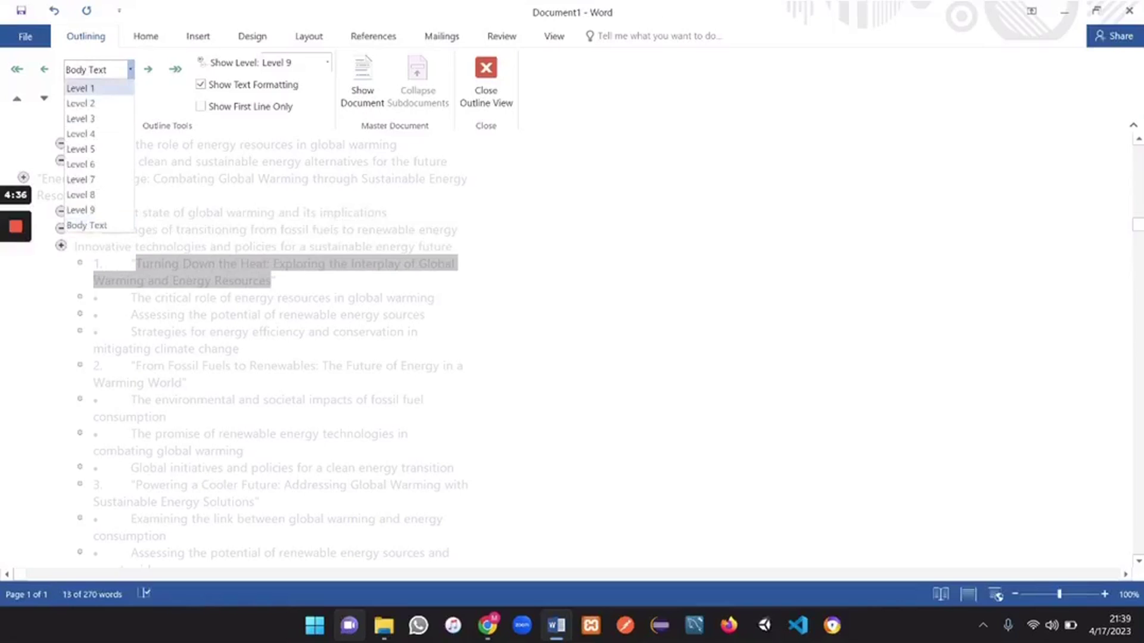
{"action": "left_click", "coordinate": [81, 88]}
{"action": "left_click_drag", "start_coordinate": [93, 297], "coordinate": [144, 349]}
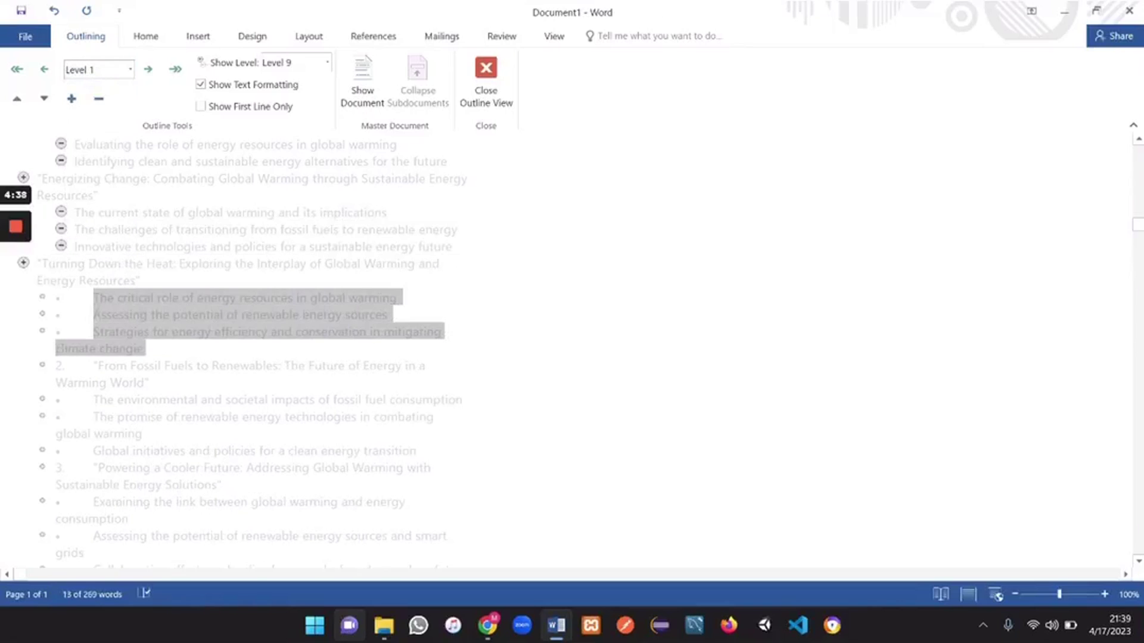
{"action": "left_click", "coordinate": [130, 69]}
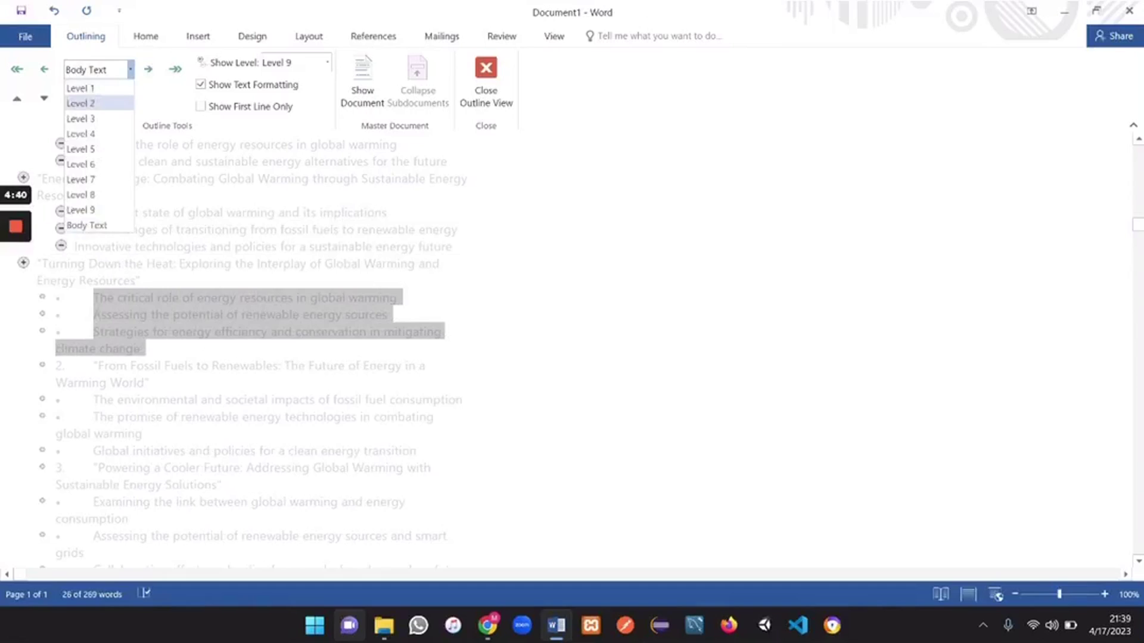
{"action": "left_click", "coordinate": [81, 101]}
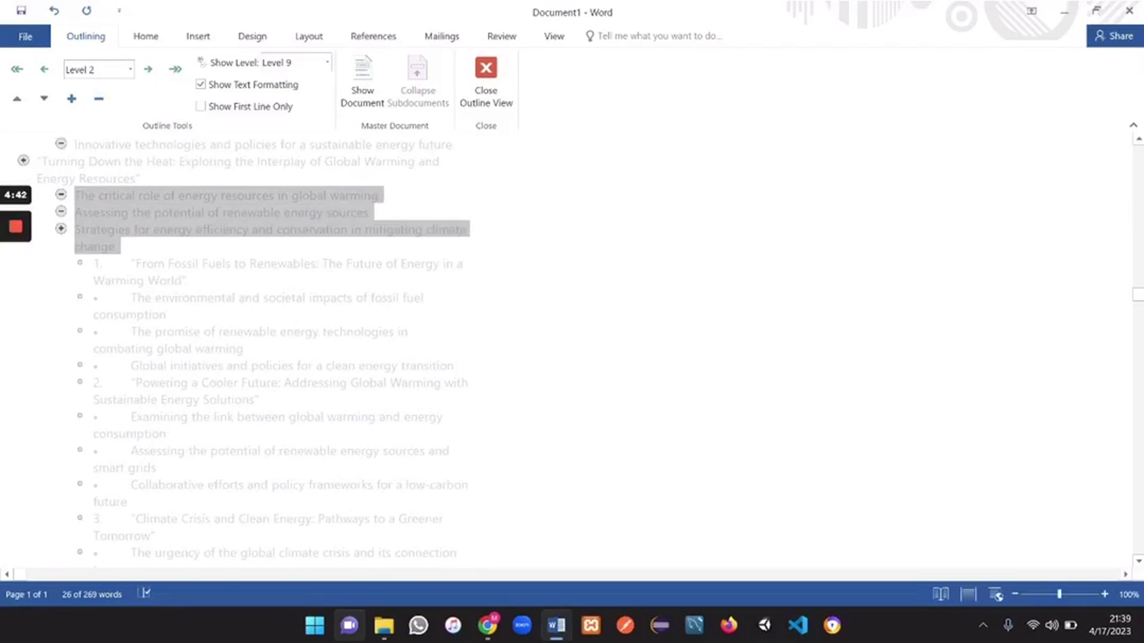
- Set the "From Fossil Fuels to Renewables" title to outline Level 1 and its first two bullet points to Level 2
{"action": "left_click_drag", "start_coordinate": [132, 263], "coordinate": [191, 280]}
{"action": "left_click", "coordinate": [130, 69]}
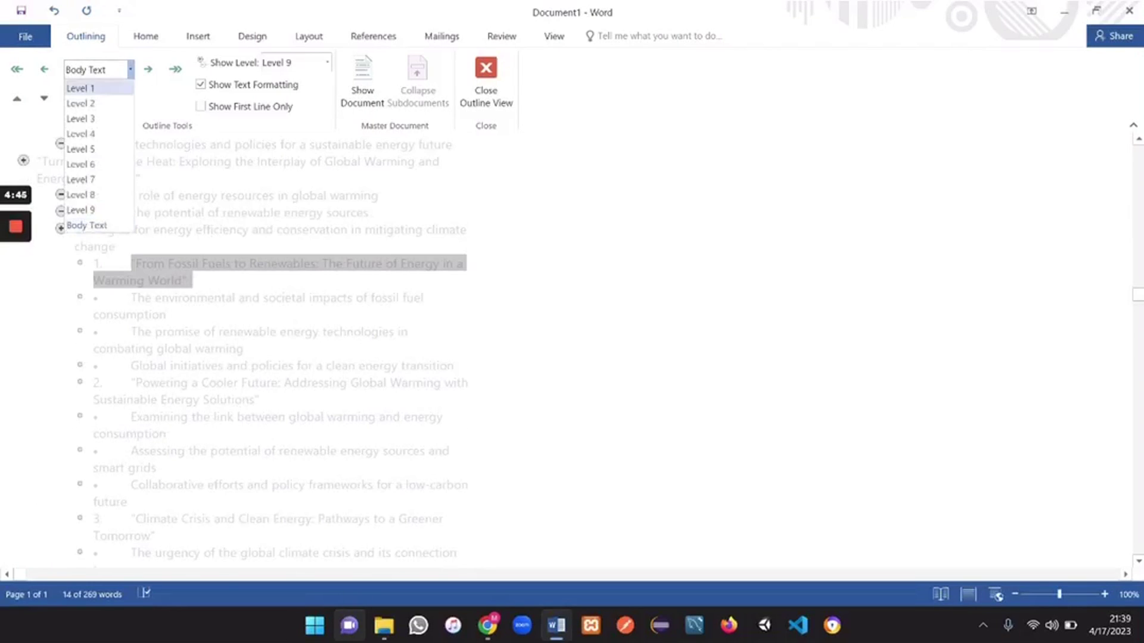
{"action": "left_click", "coordinate": [81, 87]}
{"action": "left_click_drag", "start_coordinate": [94, 281], "coordinate": [148, 314]}
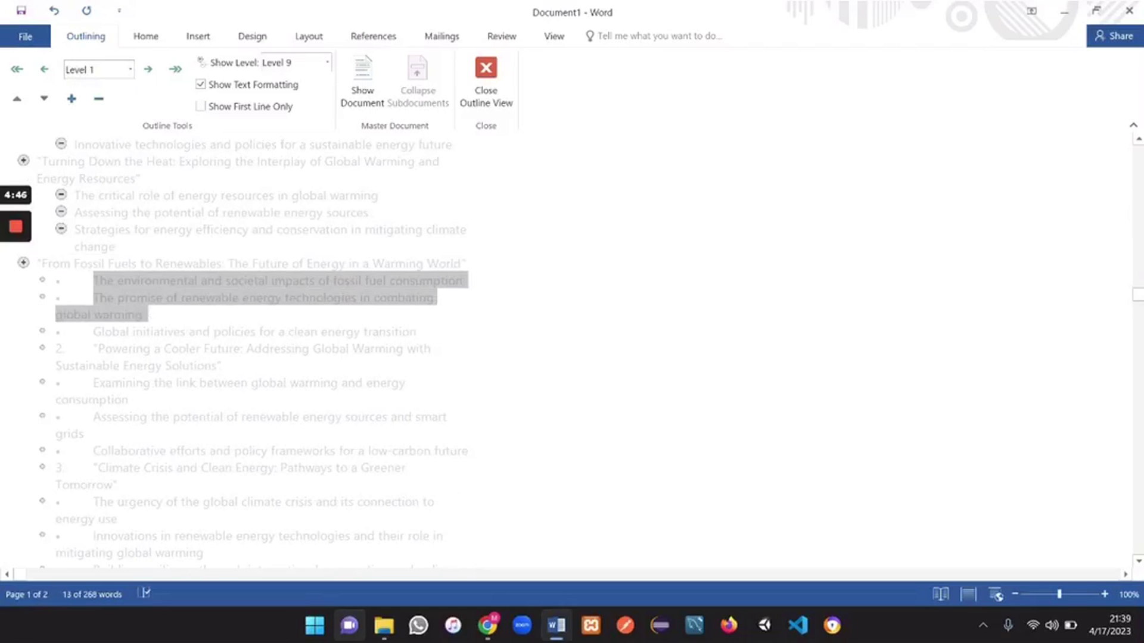
{"action": "left_click", "coordinate": [130, 69]}
{"action": "left_click", "coordinate": [80, 103]}
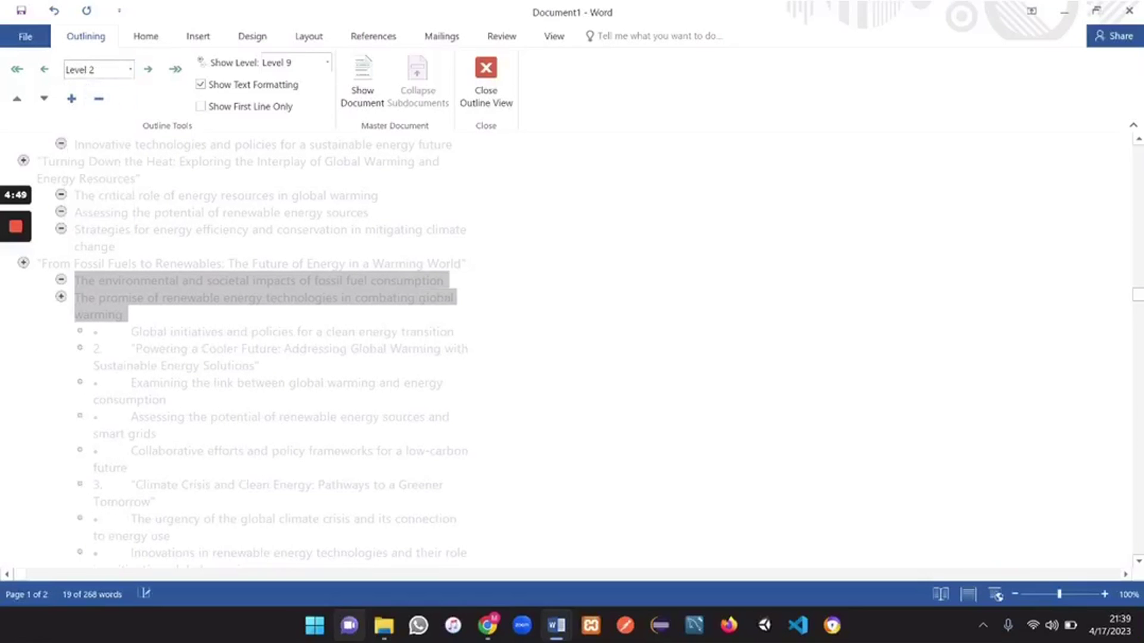
- Delete everything from the "Global initiatives and policies" bullet to the end, and save the document as Outline in the Music folder
{"action": "left_click_drag", "start_coordinate": [132, 332], "coordinate": [220, 596]}
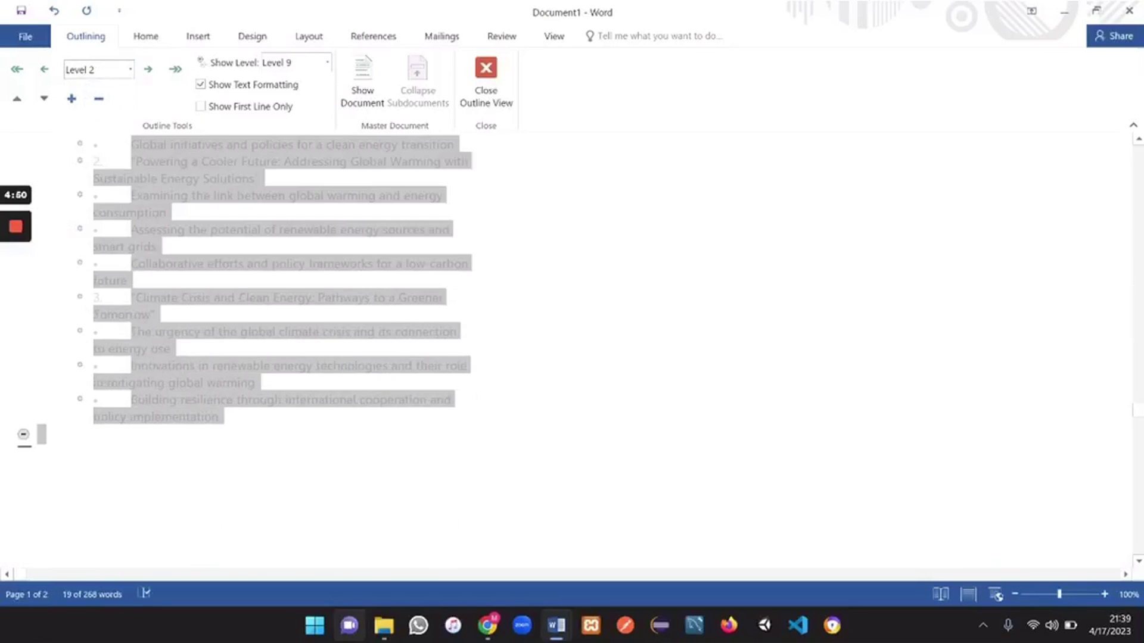
{"action": "key", "text": "Delete"}
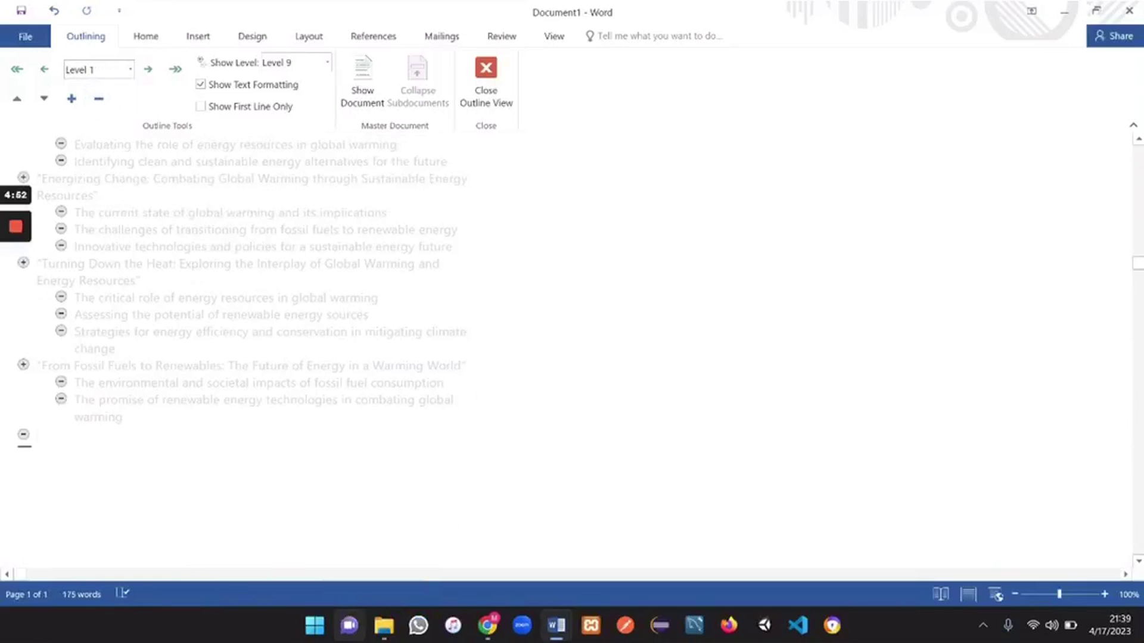
{"action": "key", "text": "ctrl+s"}
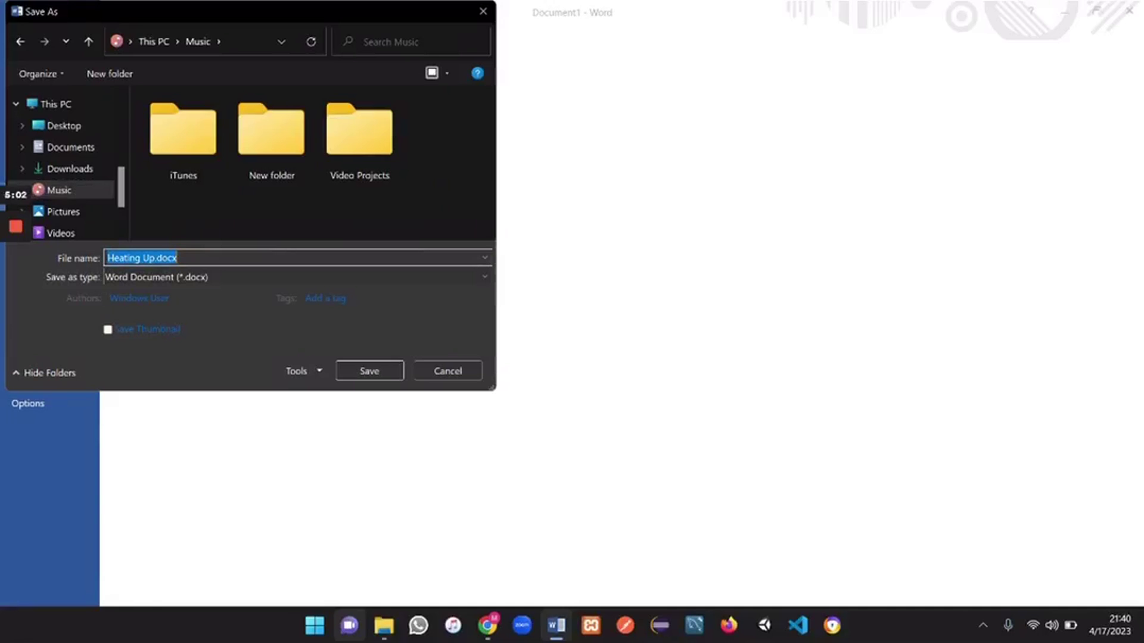
{"action": "type", "text": "Outline"}
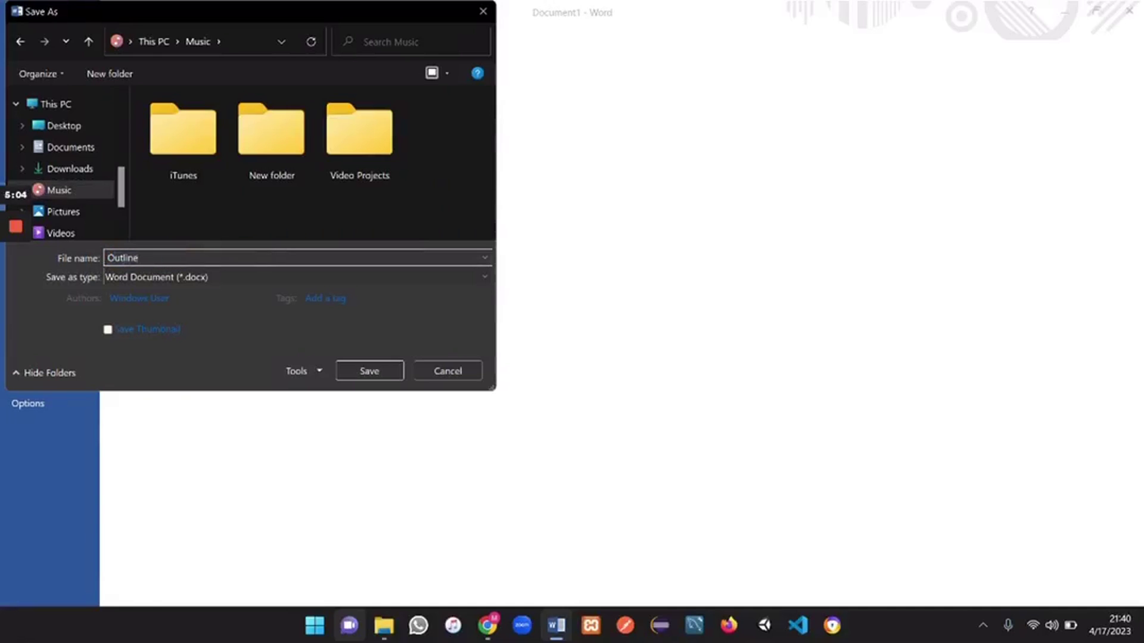
{"action": "key", "text": "Return"}
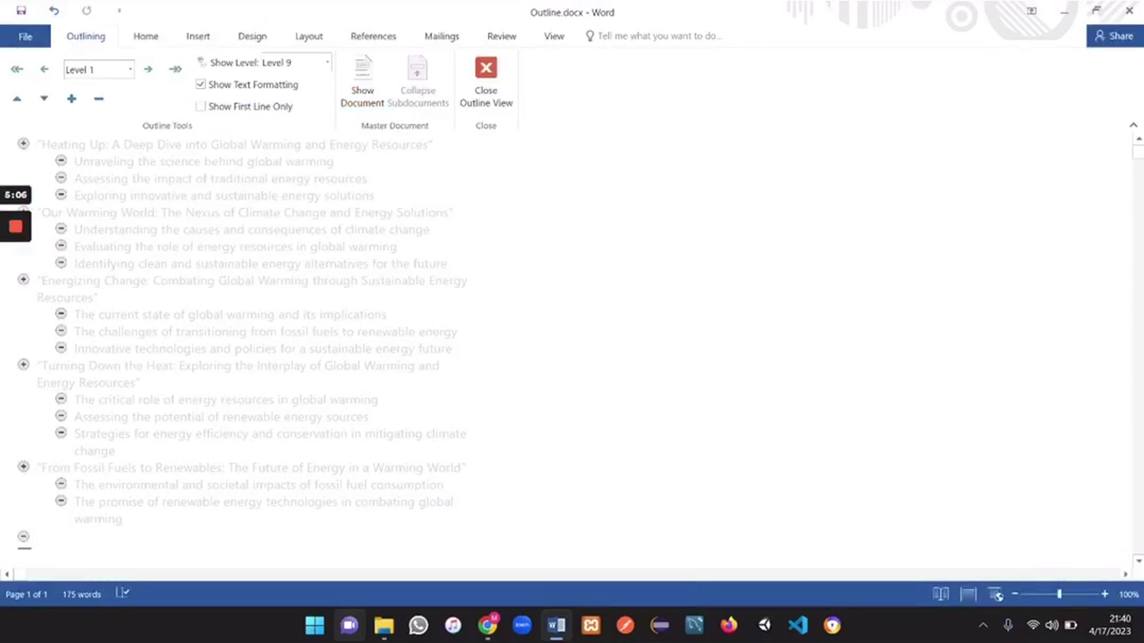
- Launch PowerPoint, create a blank presentation and delete its initial title slide
{"action": "key", "text": "super"}
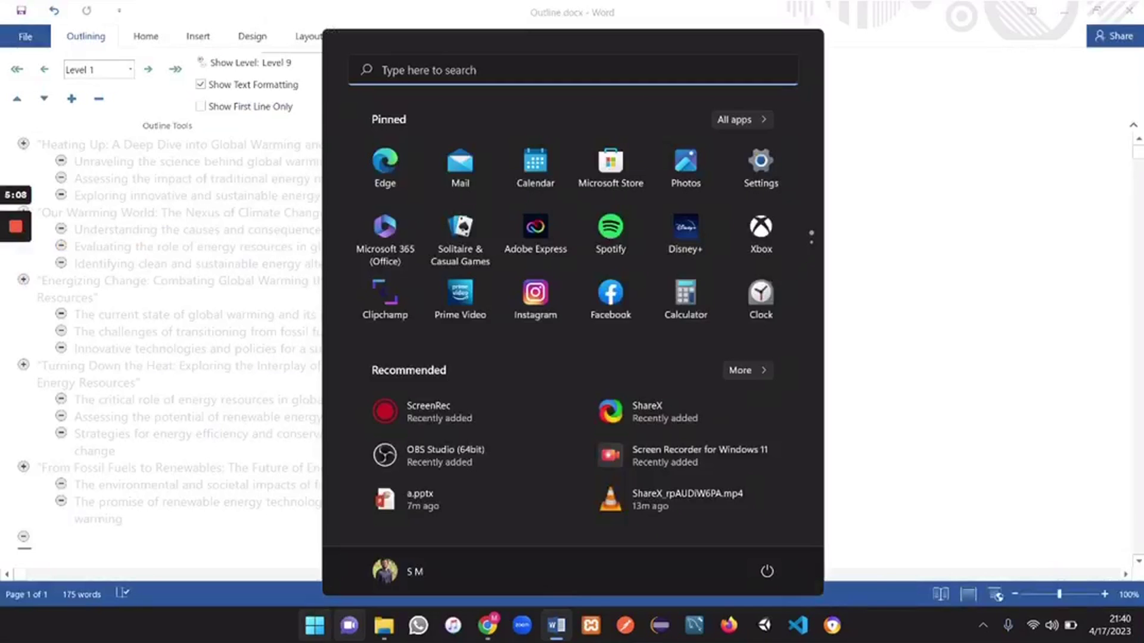
{"action": "type", "text": "power"}
{"action": "key", "text": "Return"}
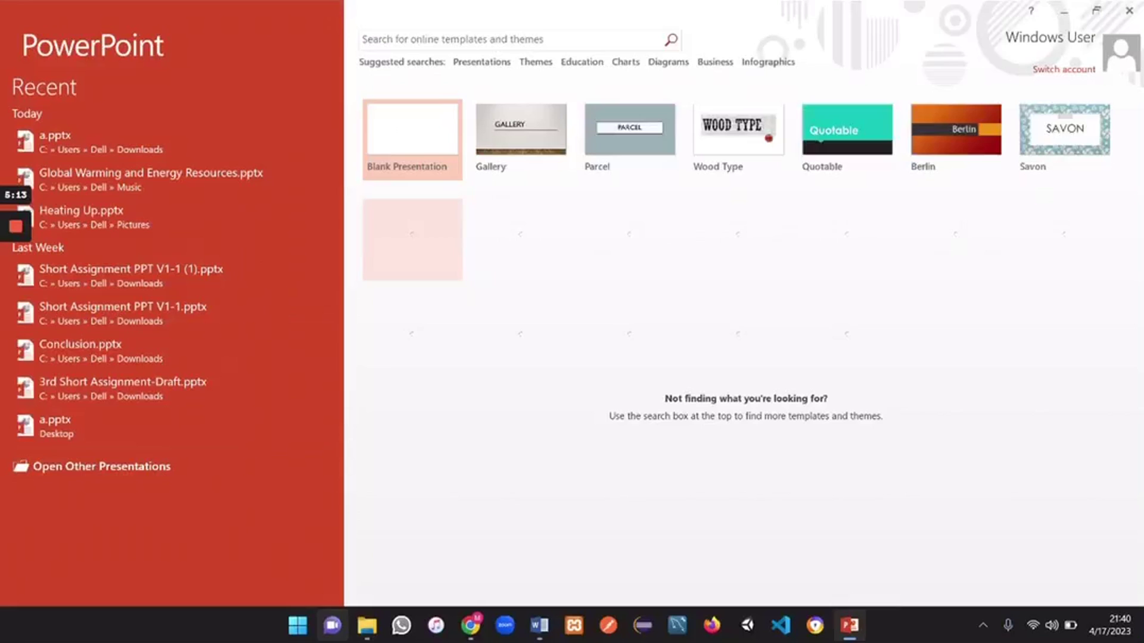
{"action": "key", "text": "Return"}
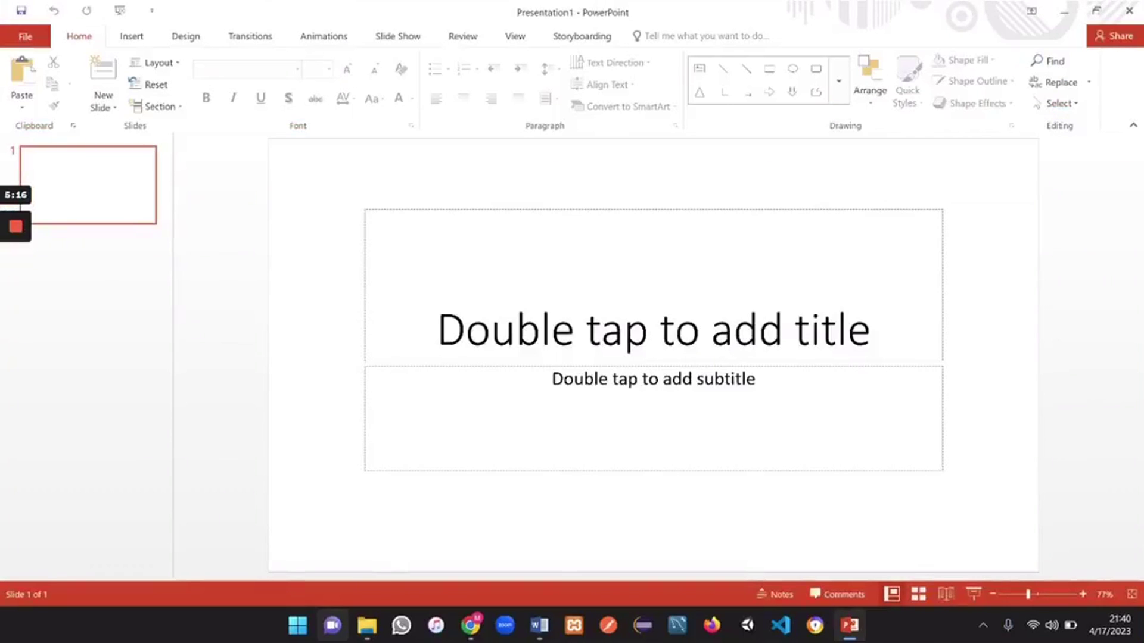
{"action": "key", "text": "Delete"}
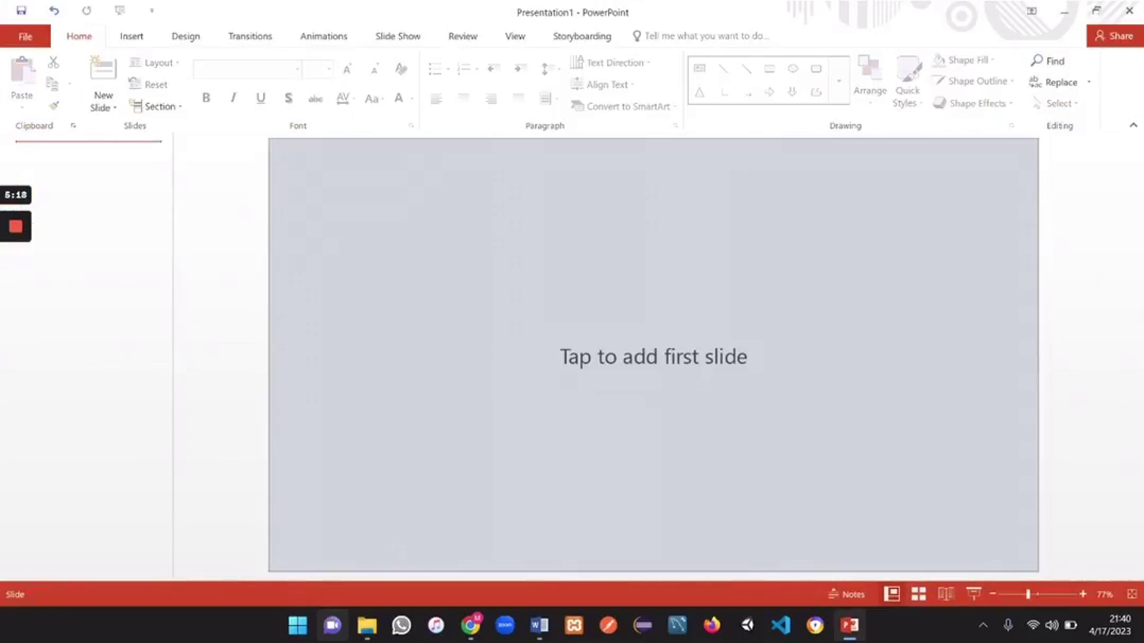
- Close the Word document and create slides from the Outline.docx outline in the Music folder
{"action": "left_click", "coordinate": [103, 102]}
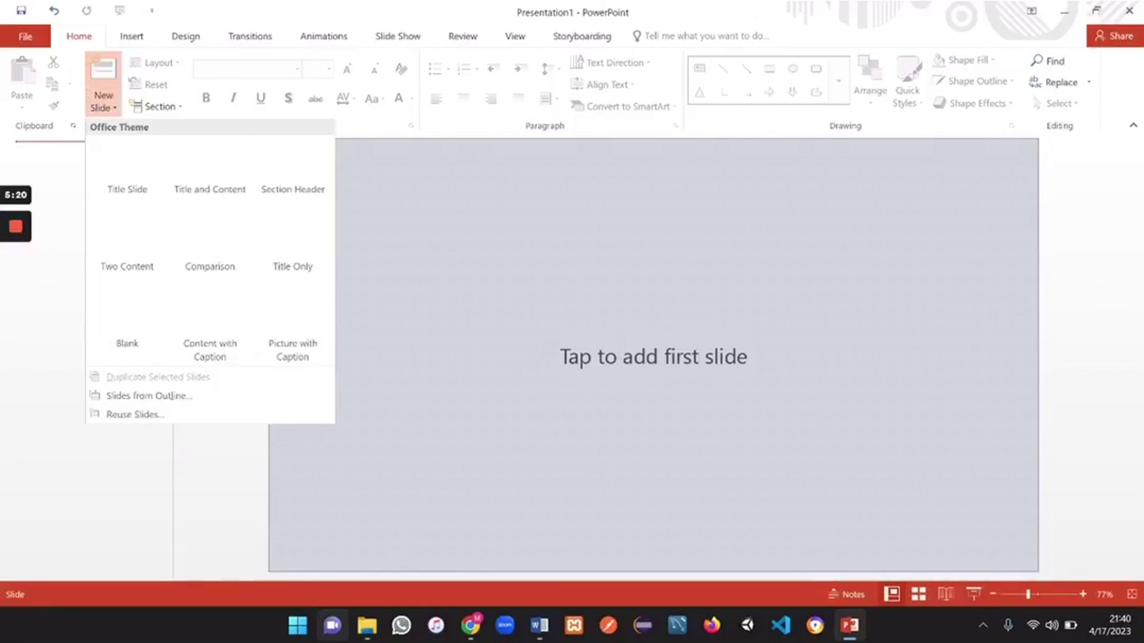
{"action": "left_click", "coordinate": [173, 396]}
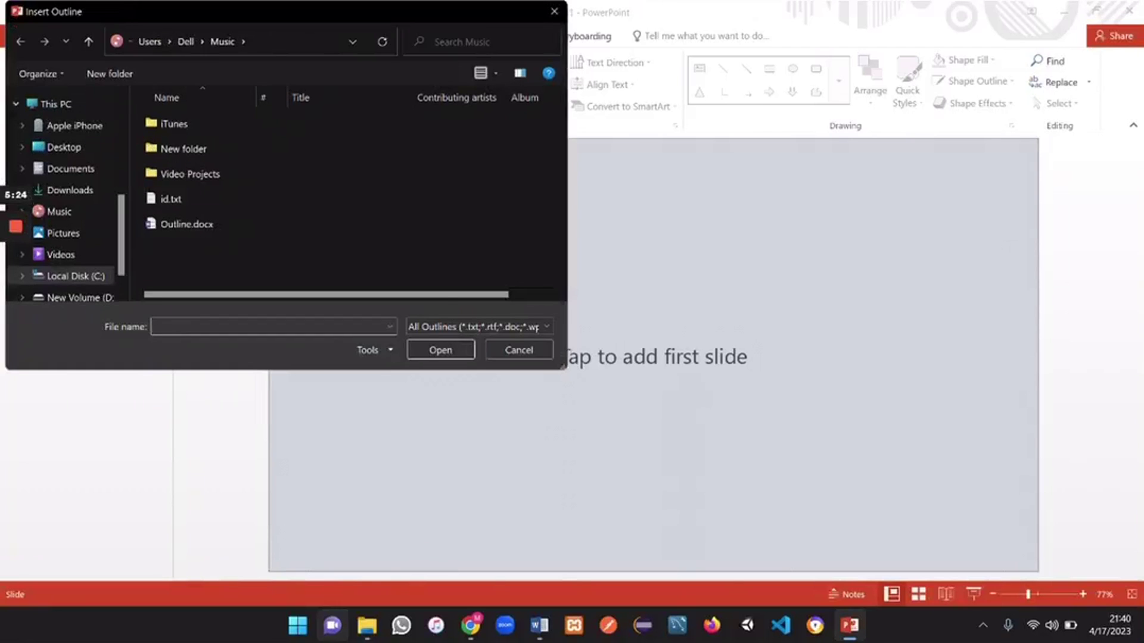
{"action": "left_click", "coordinate": [539, 625]}
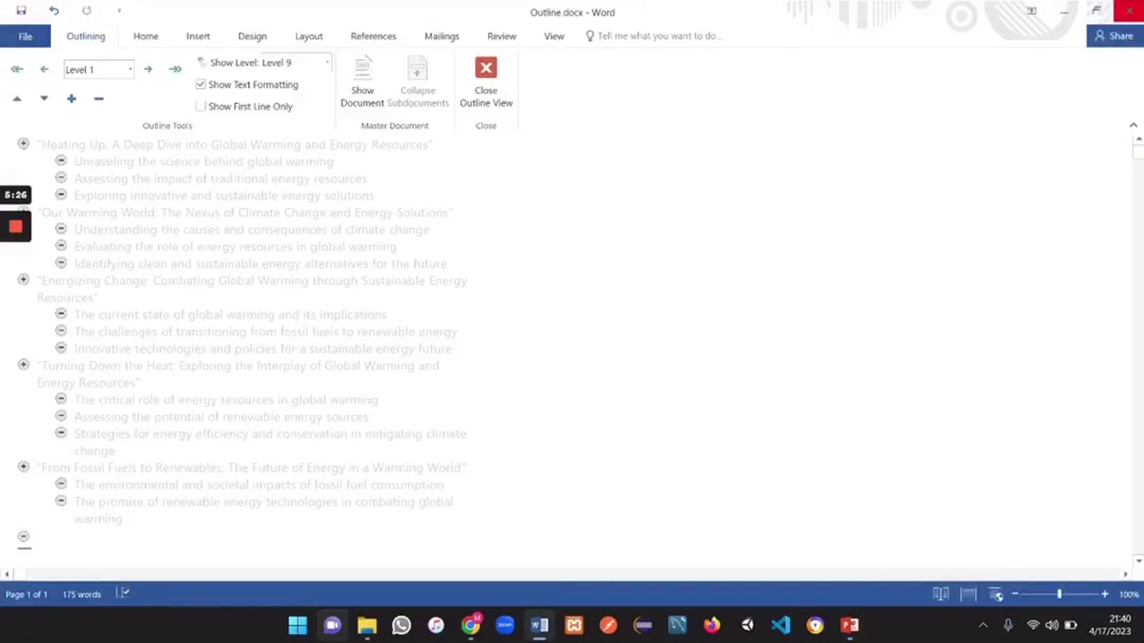
{"action": "left_click", "coordinate": [1128, 10]}
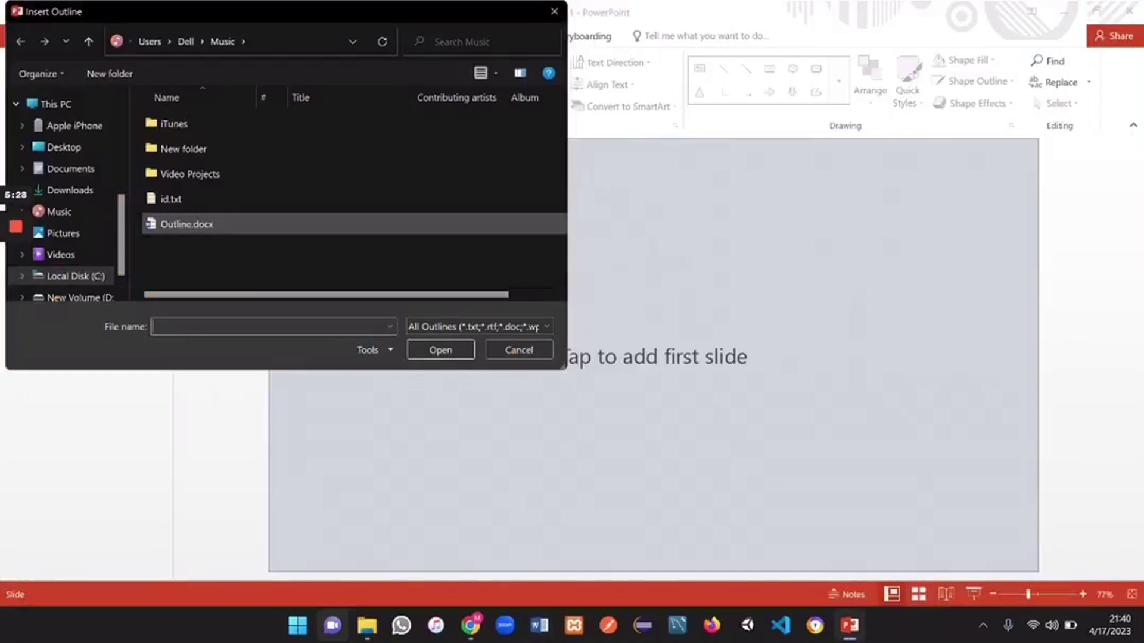
{"action": "left_click", "coordinate": [59, 212]}
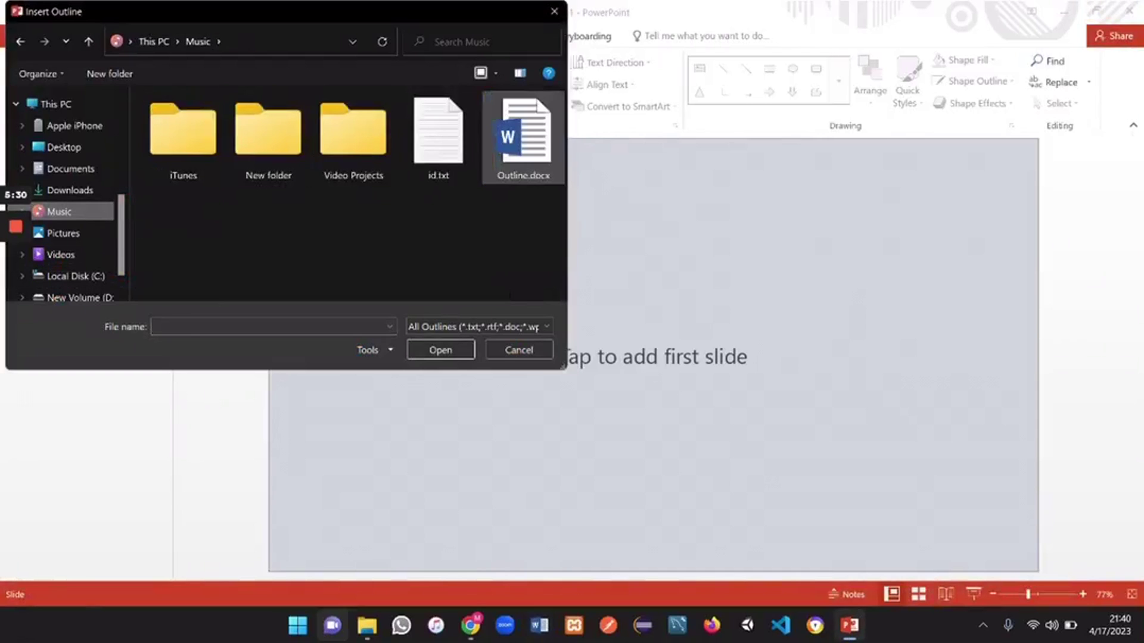
{"action": "double_click", "coordinate": [523, 137]}
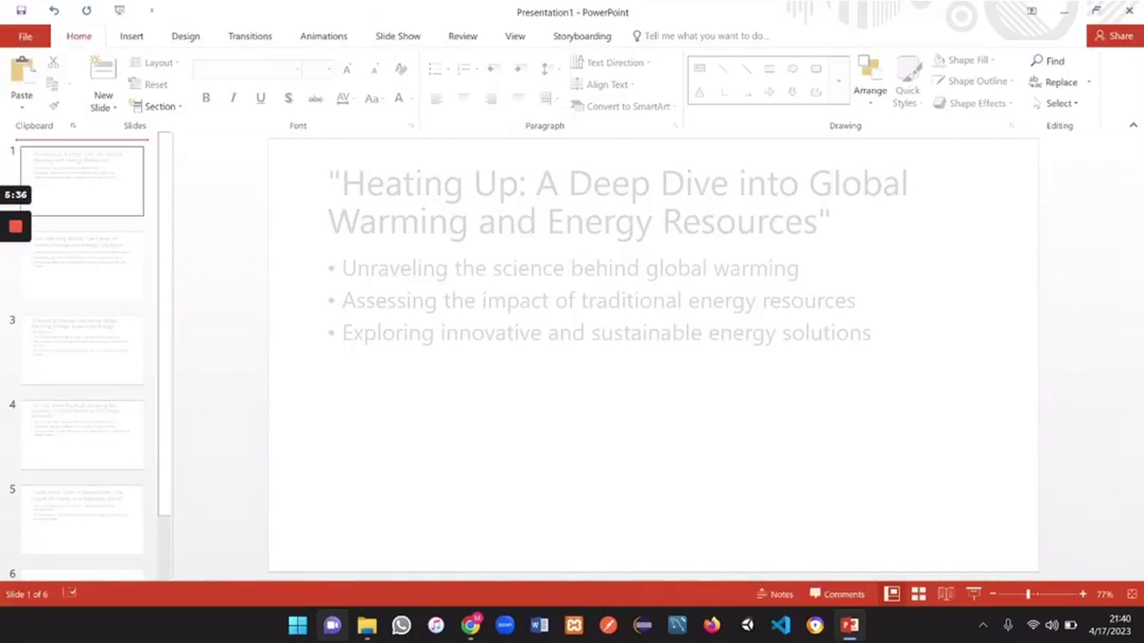
- Look through the imported outline slides, then return to the first slide
{"action": "key", "text": "Down"}
{"action": "key", "text": "Down"}
{"action": "key", "text": "Down"}
{"action": "key", "text": "Down"}
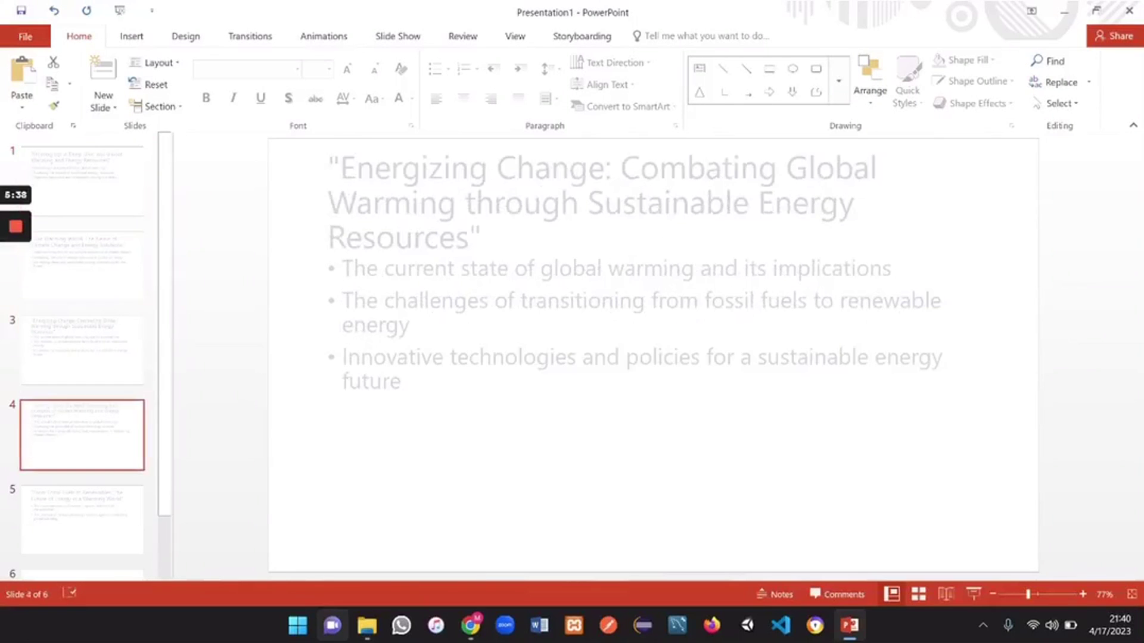
{"action": "key", "text": "Home"}
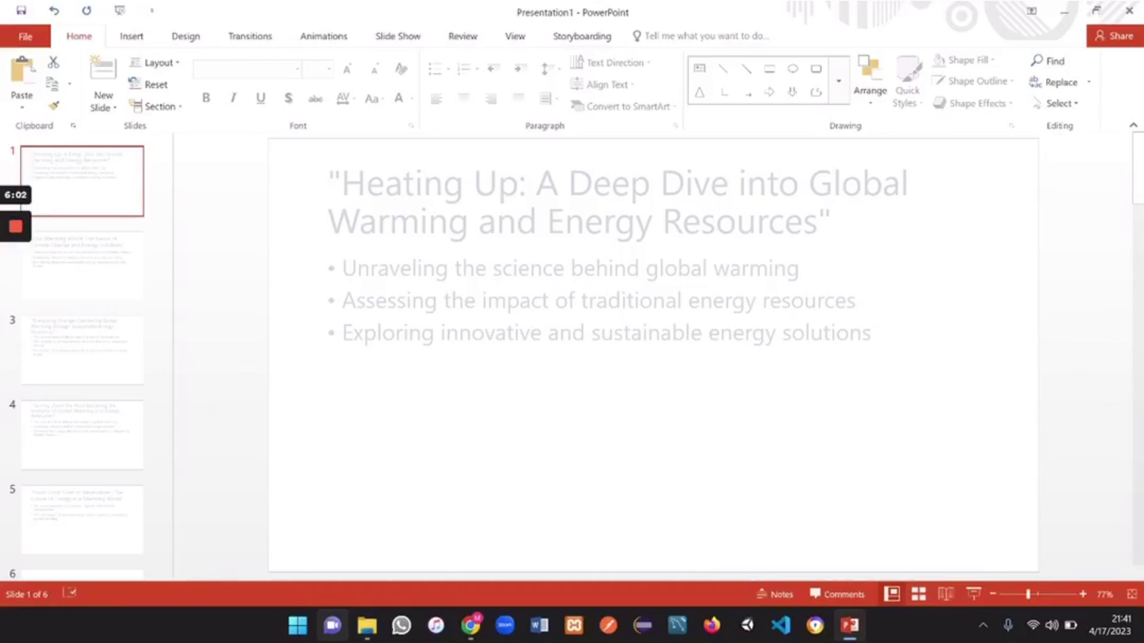
- Switch to Chrome, open PowerPoint on office.com and go to the list of stored content
{"action": "mouse_move", "coordinate": [471, 625]}
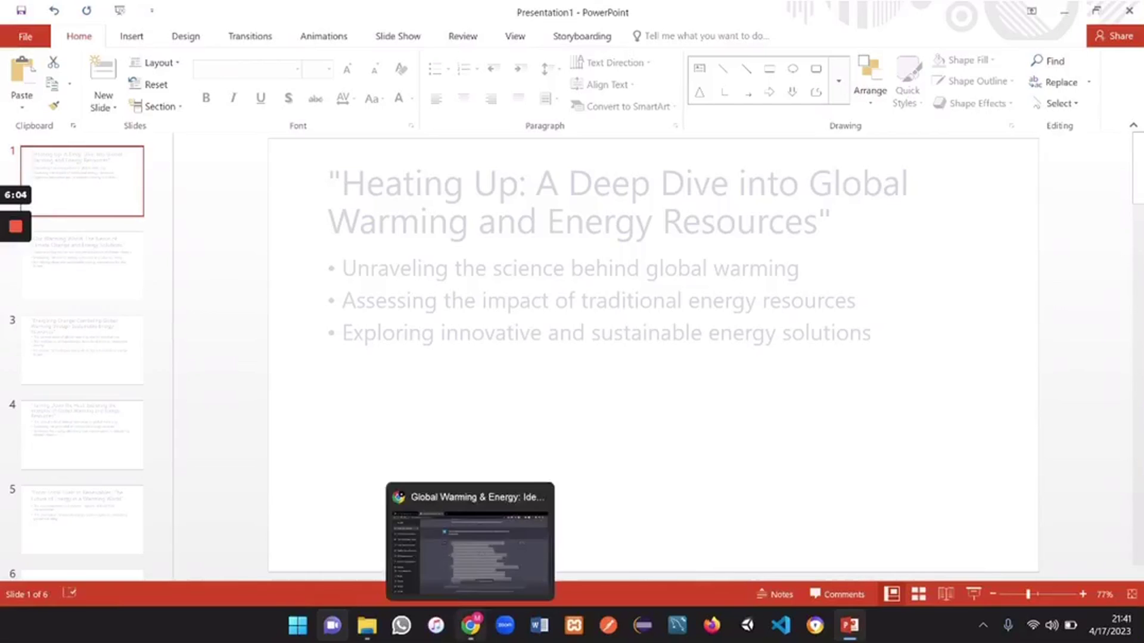
{"action": "left_click", "coordinate": [472, 539]}
{"action": "key", "text": "ctrl+Tab"}
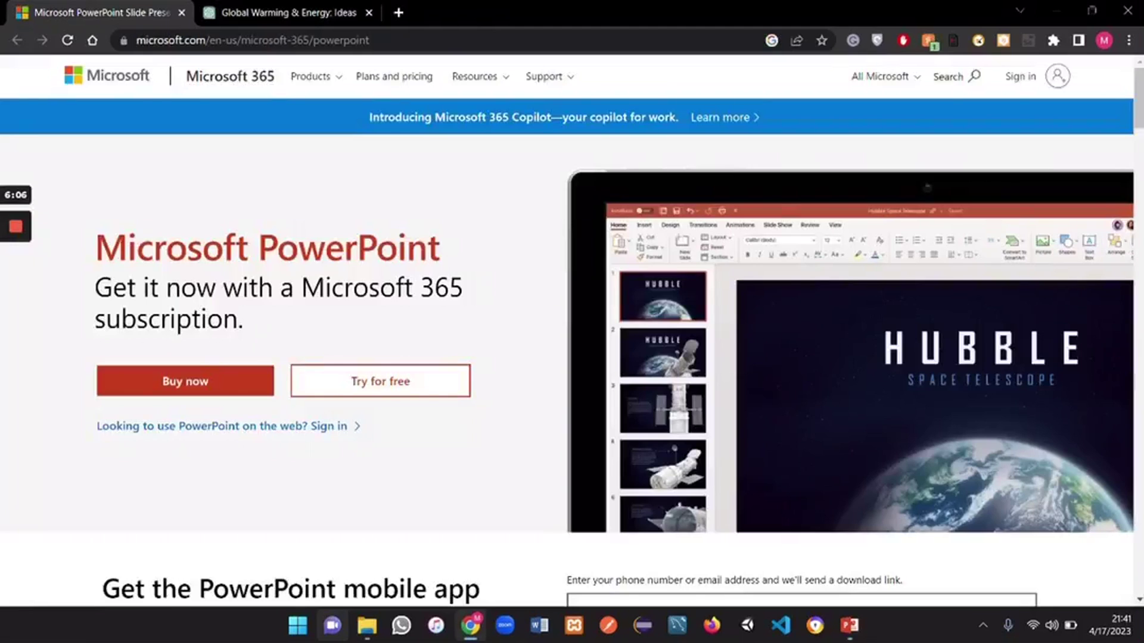
{"action": "left_click_drag", "start_coordinate": [370, 40], "coordinate": [225, 40]}
{"action": "key", "text": "Return"}
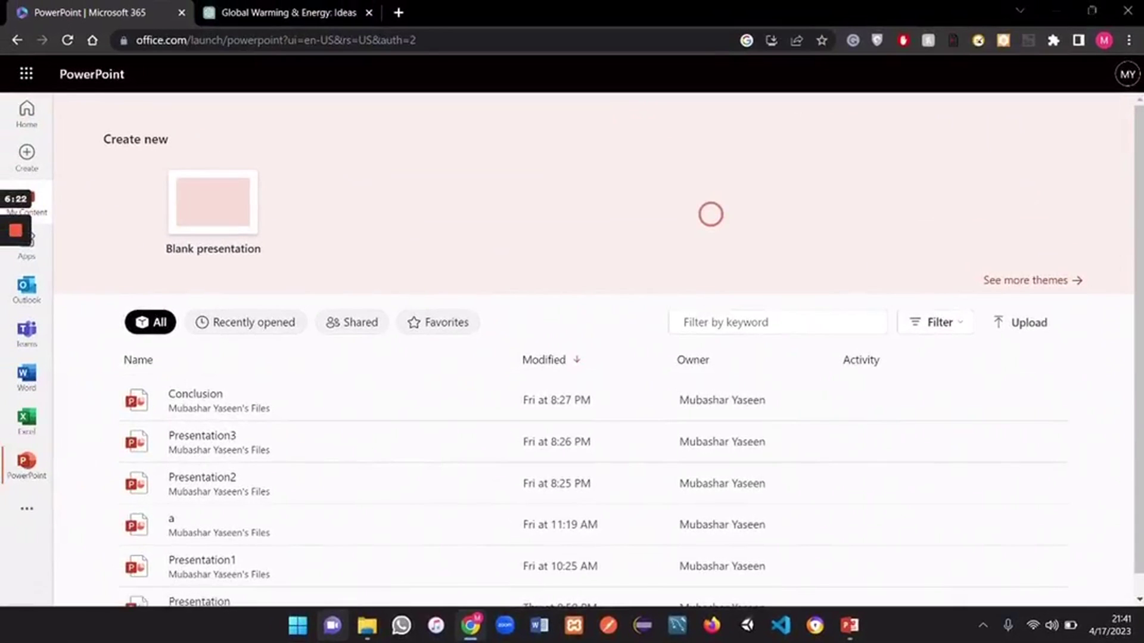
{"action": "left_click", "coordinate": [27, 204]}
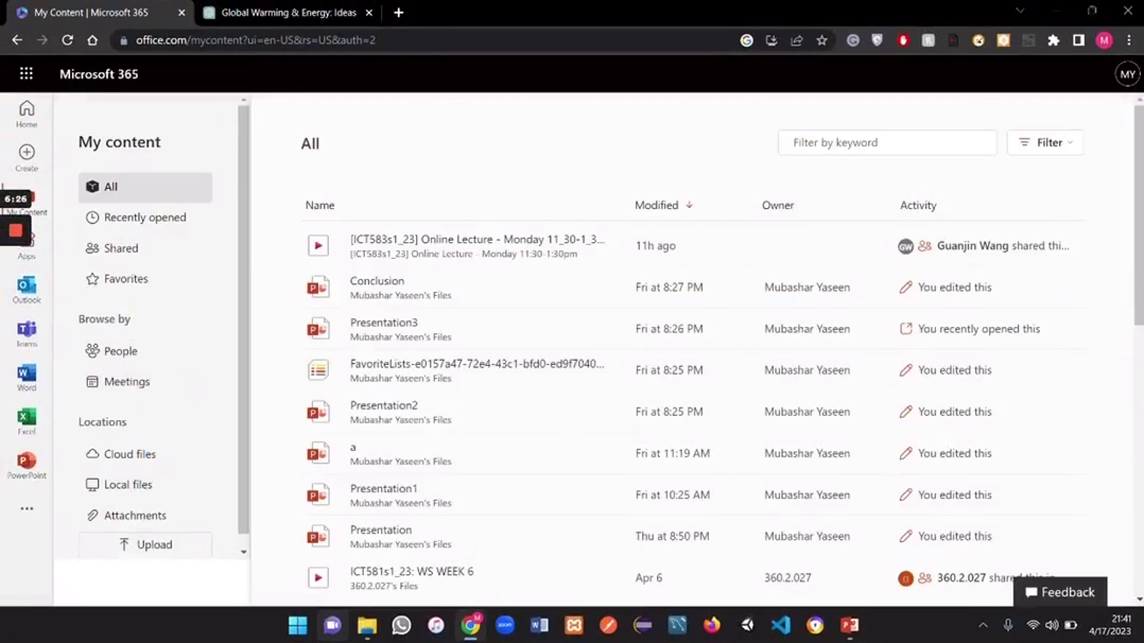
- Cancel the file upload, switch back to desktop PowerPoint and save the presentation as Heating Up.pptx in the Music folder
{"action": "mouse_move", "coordinate": [849, 625]}
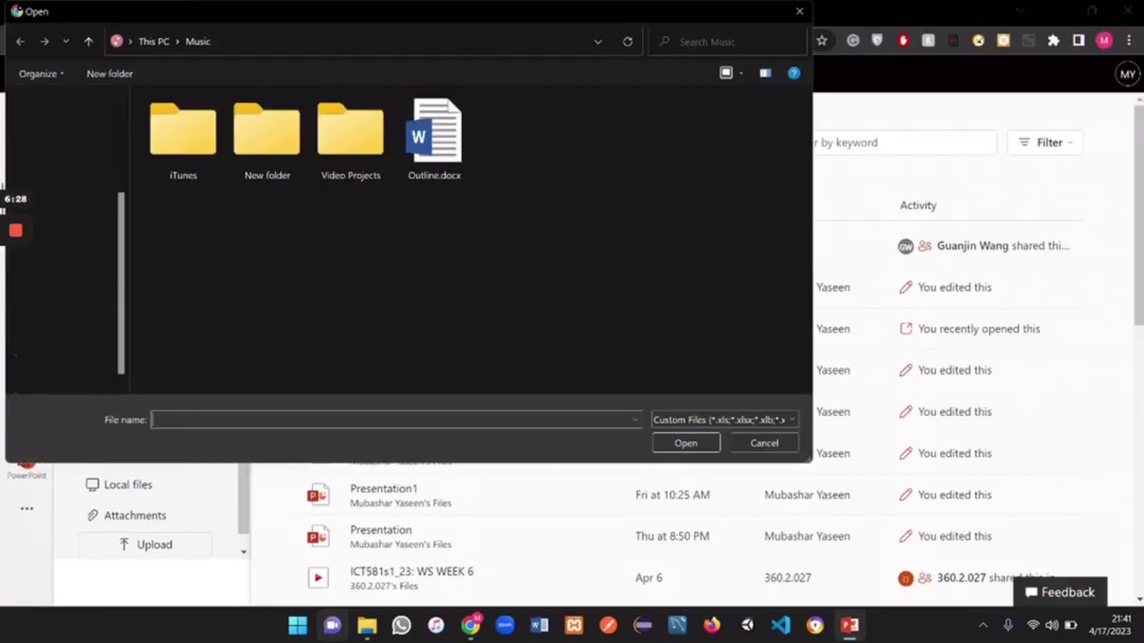
{"action": "left_click", "coordinate": [764, 442]}
{"action": "left_click", "coordinate": [850, 625]}
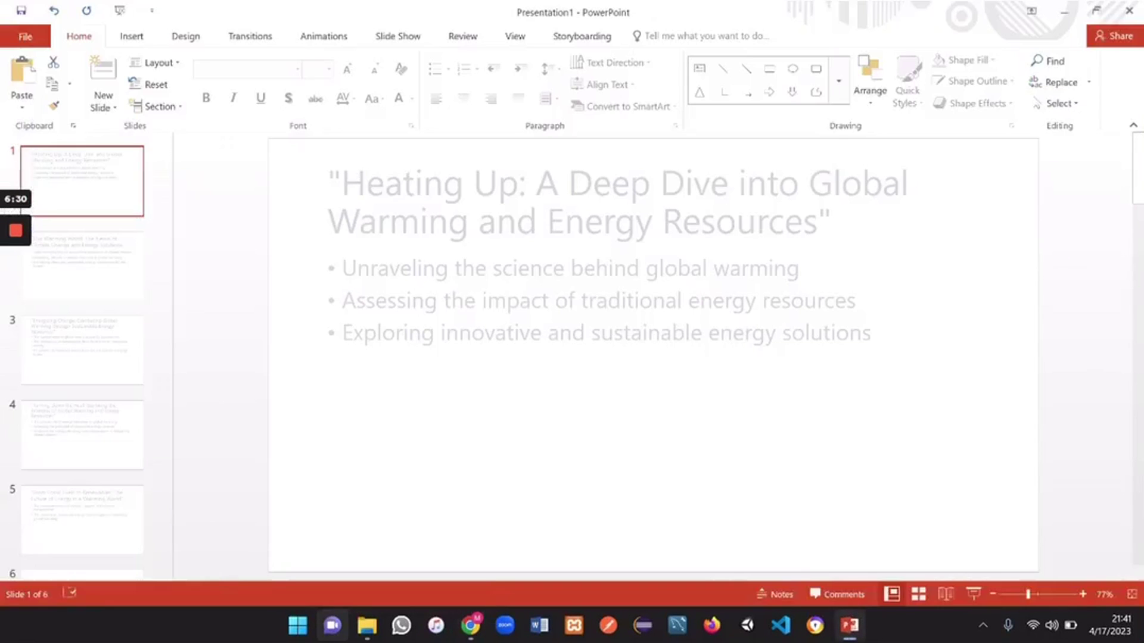
{"action": "key", "text": "ctrl+s"}
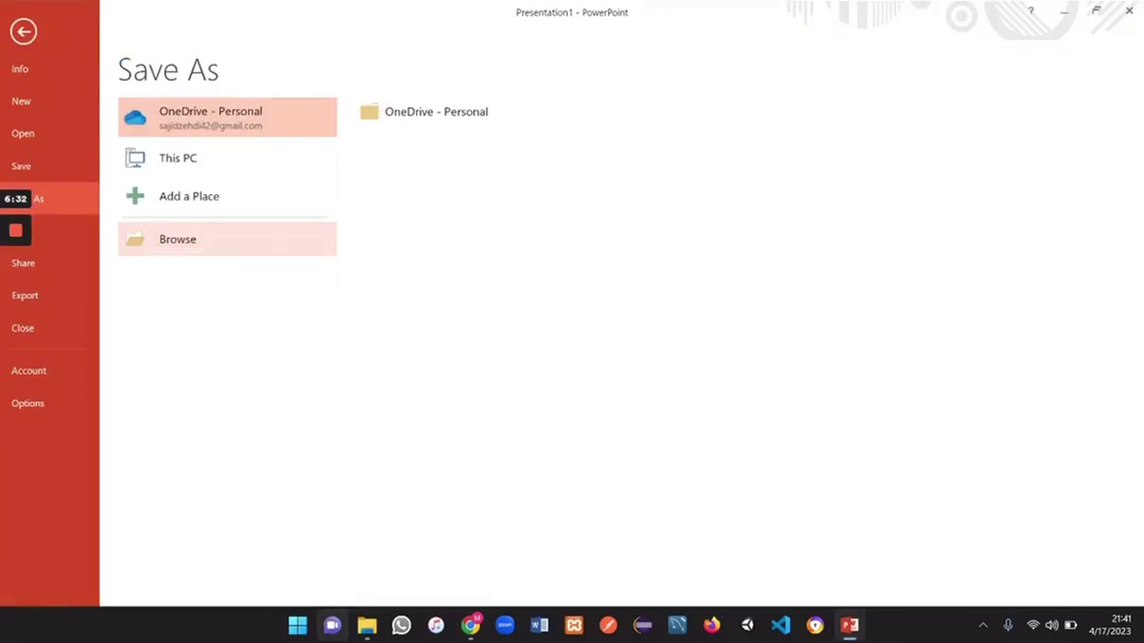
{"action": "left_click", "coordinate": [227, 239]}
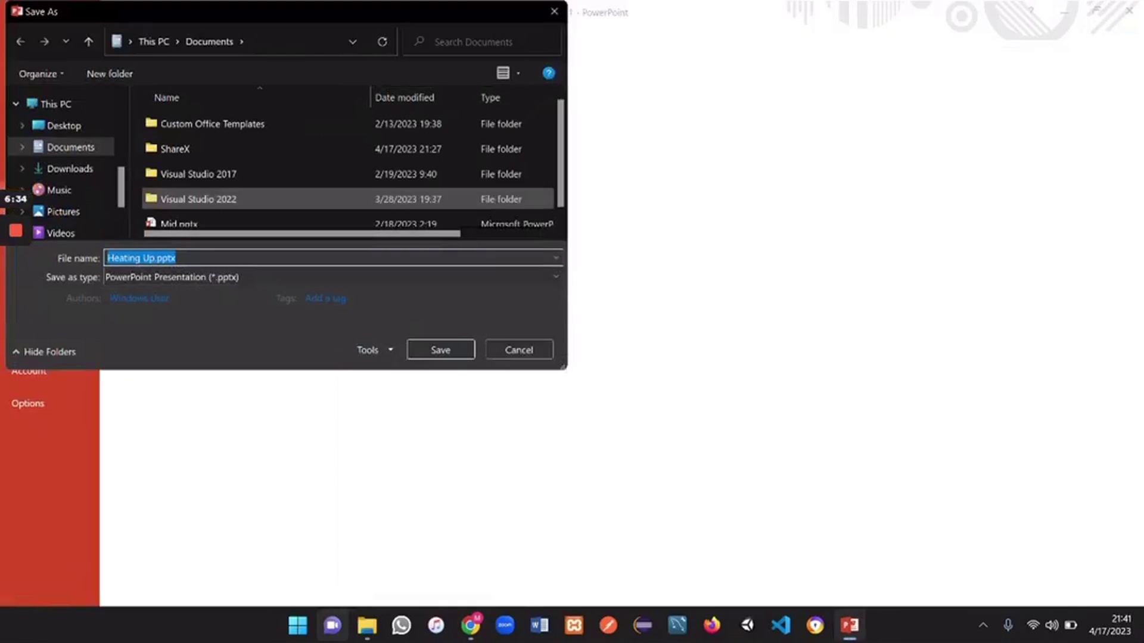
{"action": "left_click", "coordinate": [59, 190]}
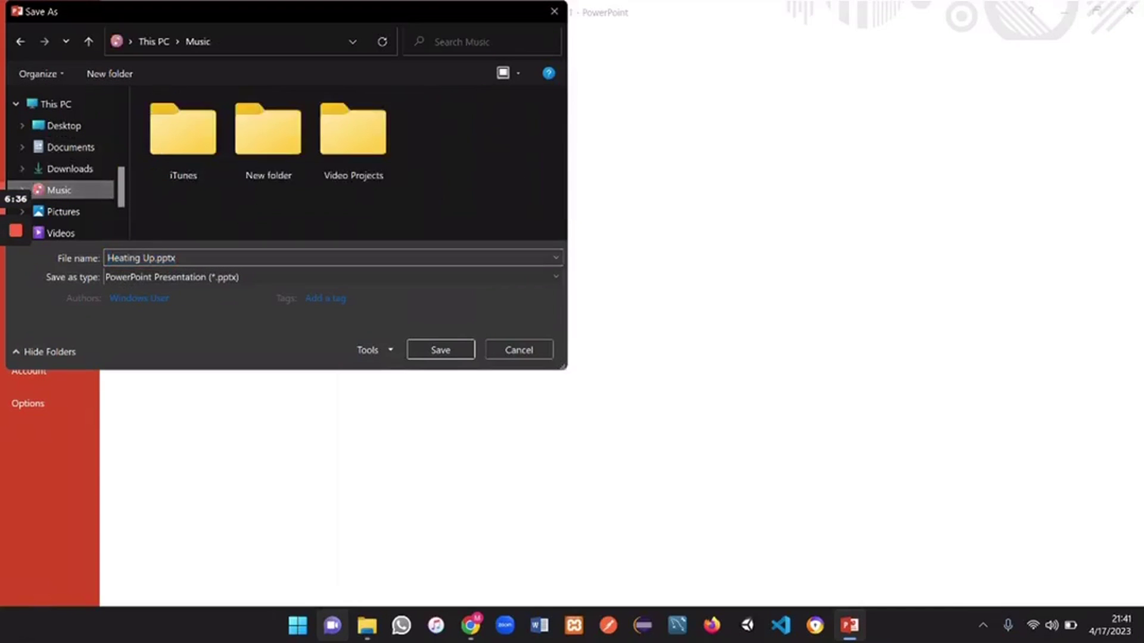
{"action": "left_click", "coordinate": [440, 350]}
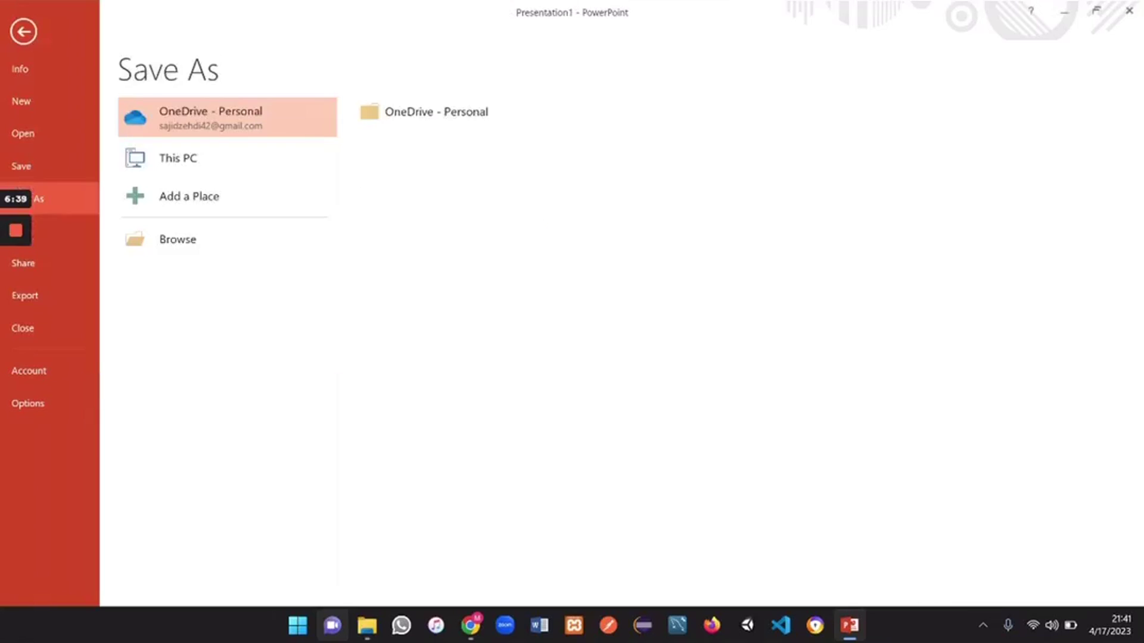
- Return to Chrome and upload Heating Up.pptx from the Music folder to Microsoft 365 for editing online
{"action": "left_click", "coordinate": [471, 625]}
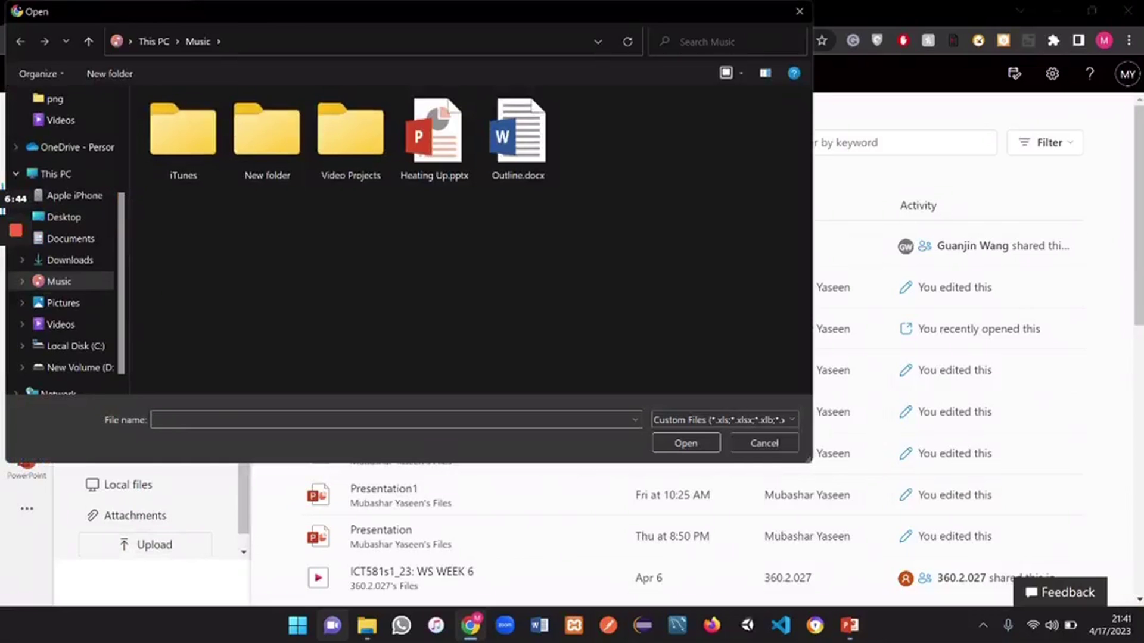
{"action": "double_click", "coordinate": [434, 137]}
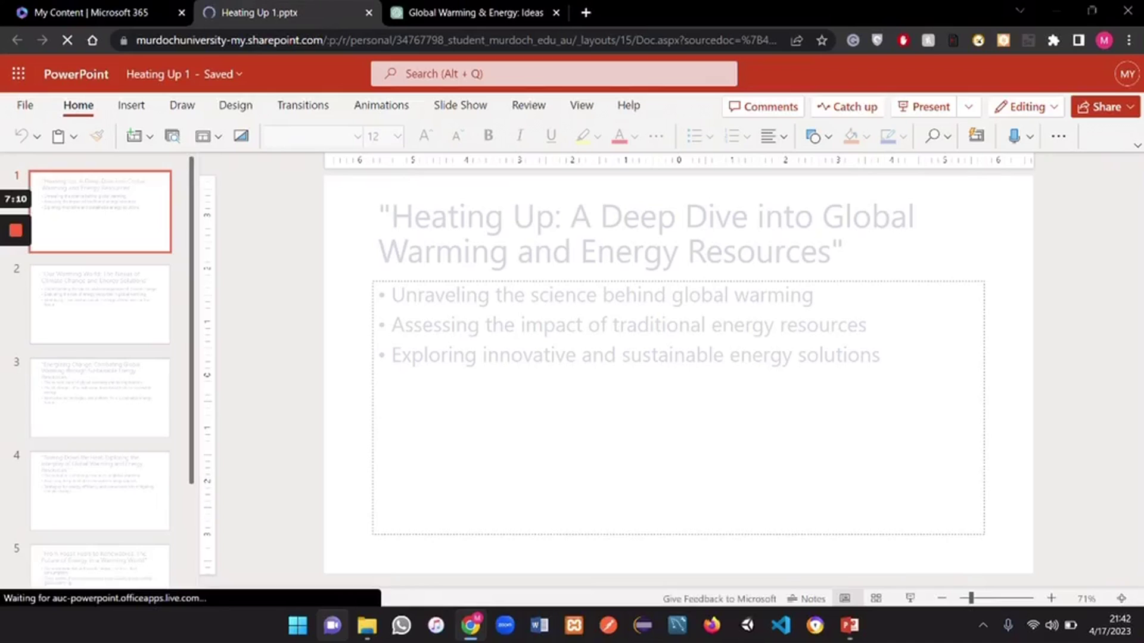
- Apply the Designer layout with the curved wind-turbine photo and orange title underline to slide 1
{"action": "left_click", "coordinate": [976, 136]}
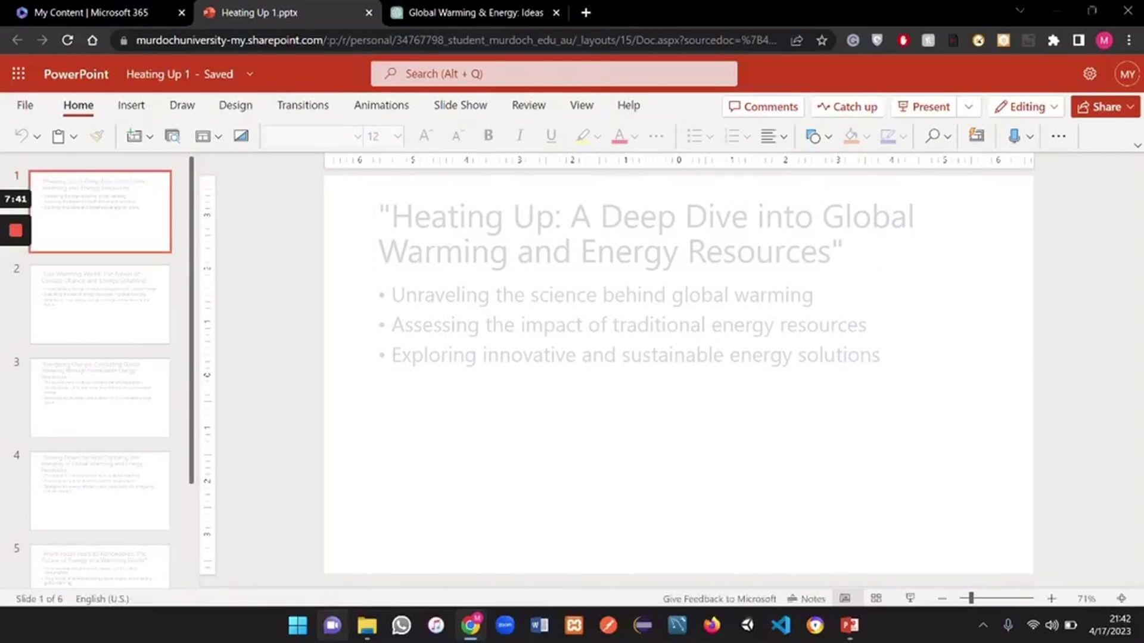
{"action": "left_click", "coordinate": [975, 135]}
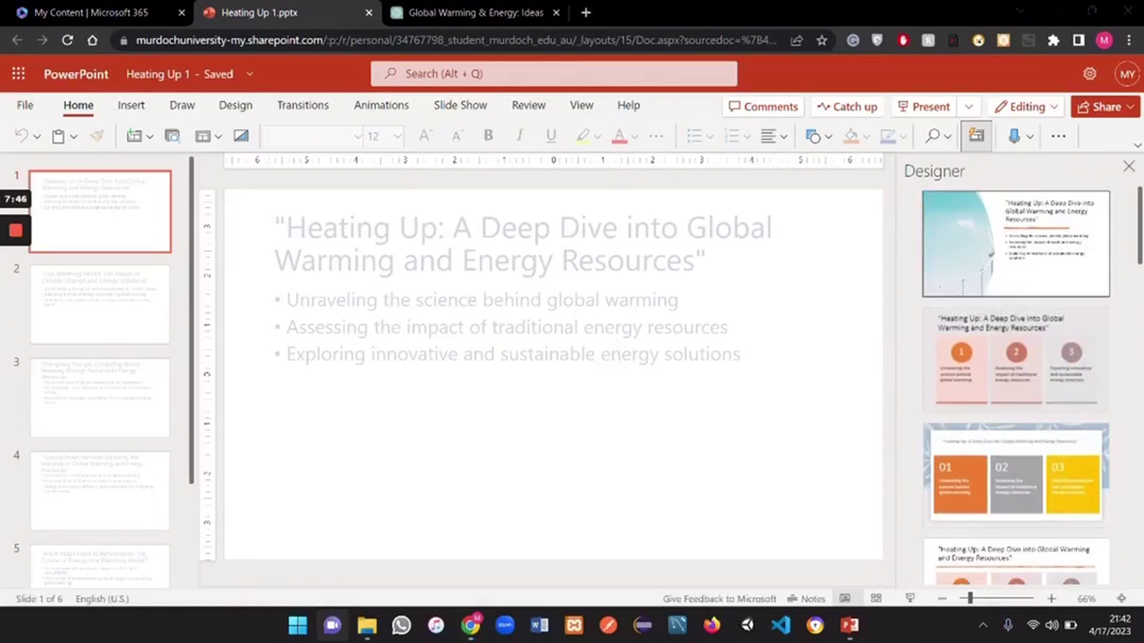
{"action": "scroll", "coordinate": [1015, 381], "scroll_direction": "down", "scroll_amount": 10}
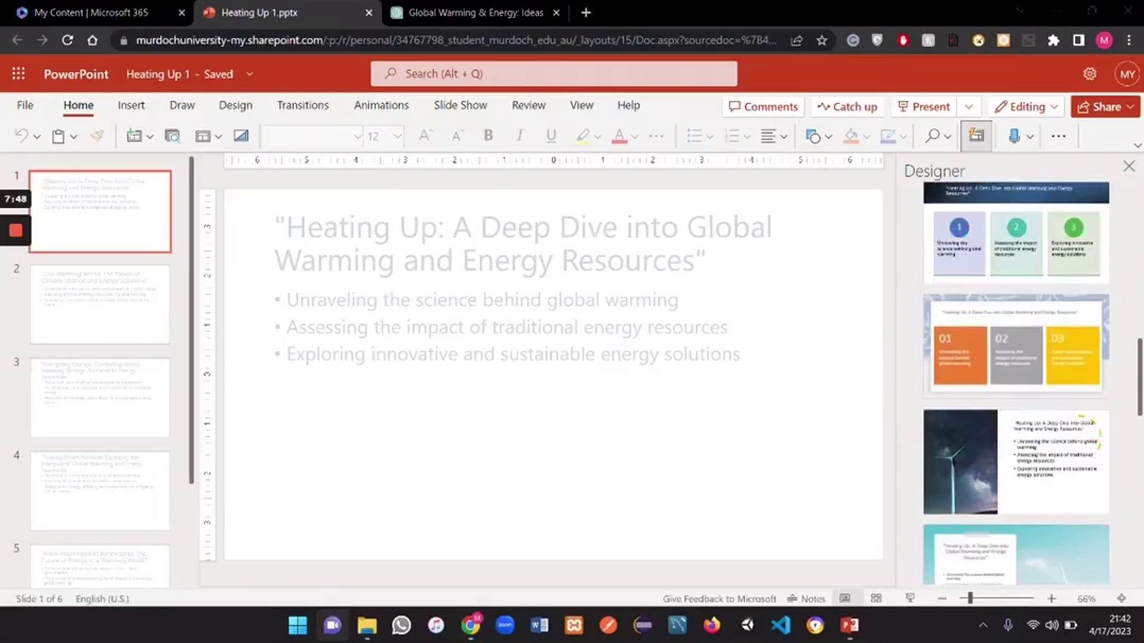
{"action": "scroll", "coordinate": [1016, 381], "scroll_direction": "down", "scroll_amount": 3}
{"action": "scroll", "coordinate": [1016, 381], "scroll_direction": "up", "scroll_amount": 12}
{"action": "left_click", "coordinate": [1015, 244]}
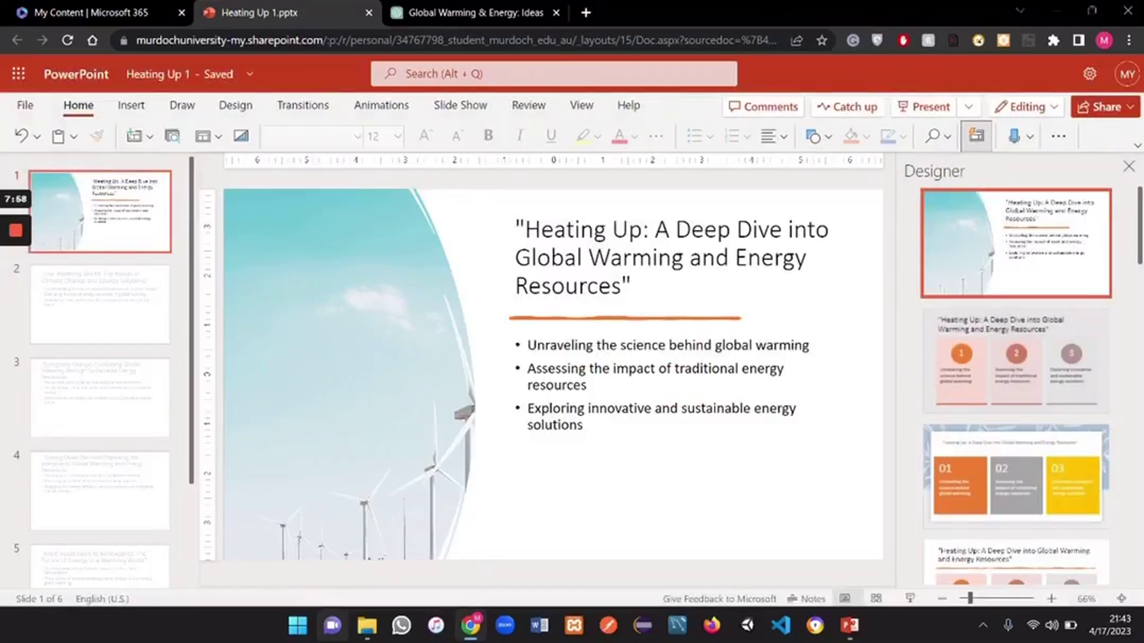
- Insert the renewable energy pie chart picture on slide 1 from Designer's suggested sustainable energy picture search
{"action": "scroll", "coordinate": [1015, 381], "scroll_direction": "down", "scroll_amount": 10}
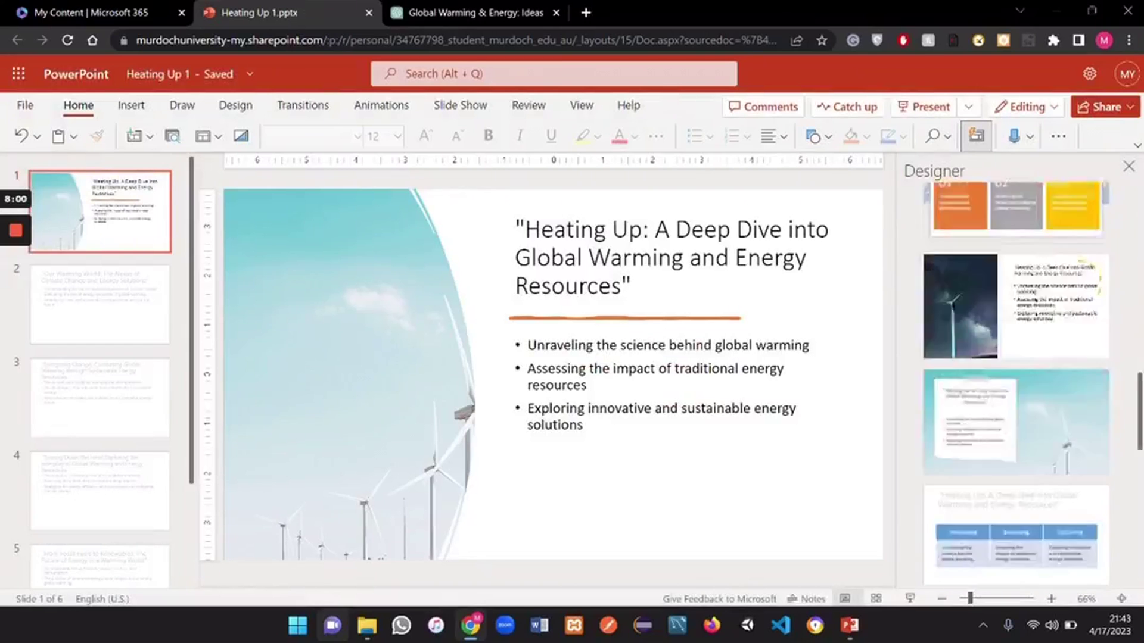
{"action": "scroll", "coordinate": [1015, 381], "scroll_direction": "down", "scroll_amount": 3}
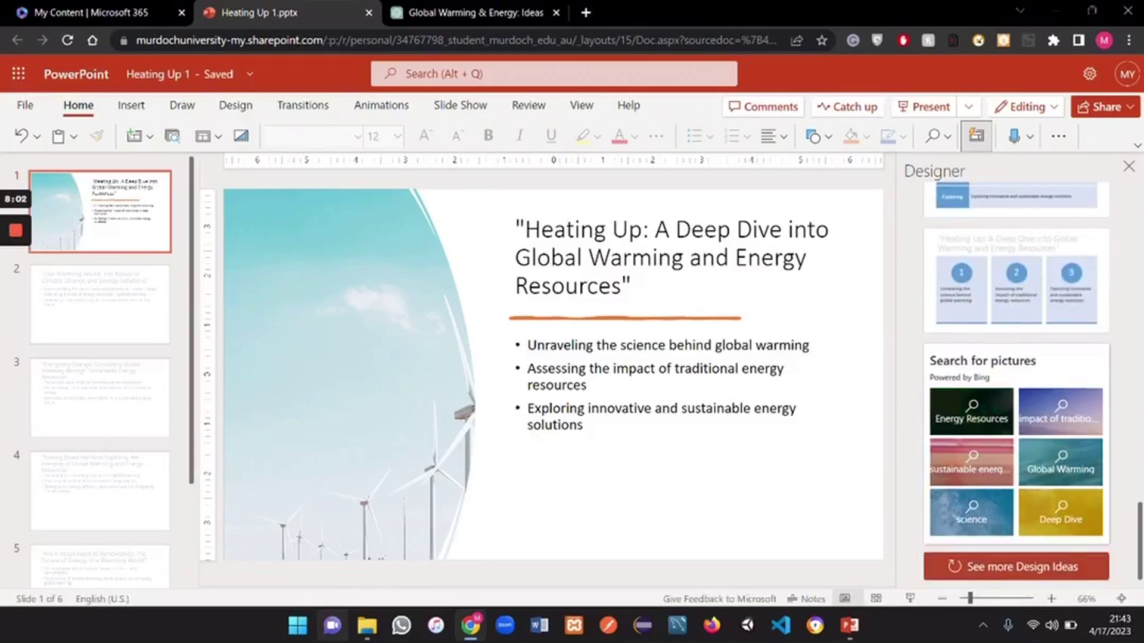
{"action": "left_click", "coordinate": [971, 462]}
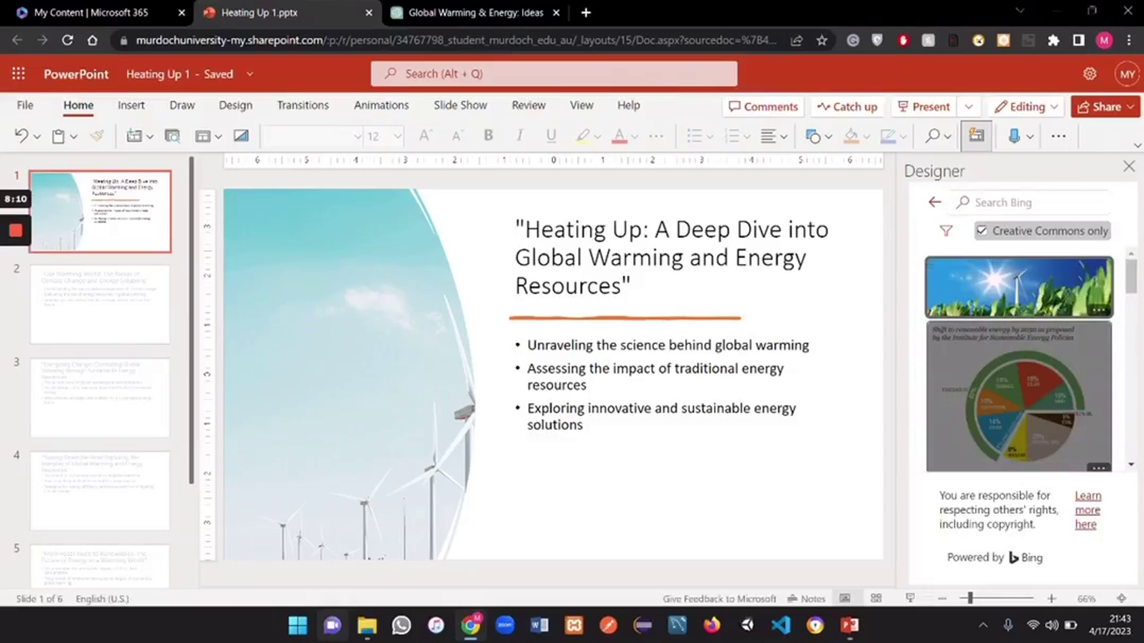
{"action": "left_click", "coordinate": [1128, 166]}
{"action": "left_click", "coordinate": [688, 370]}
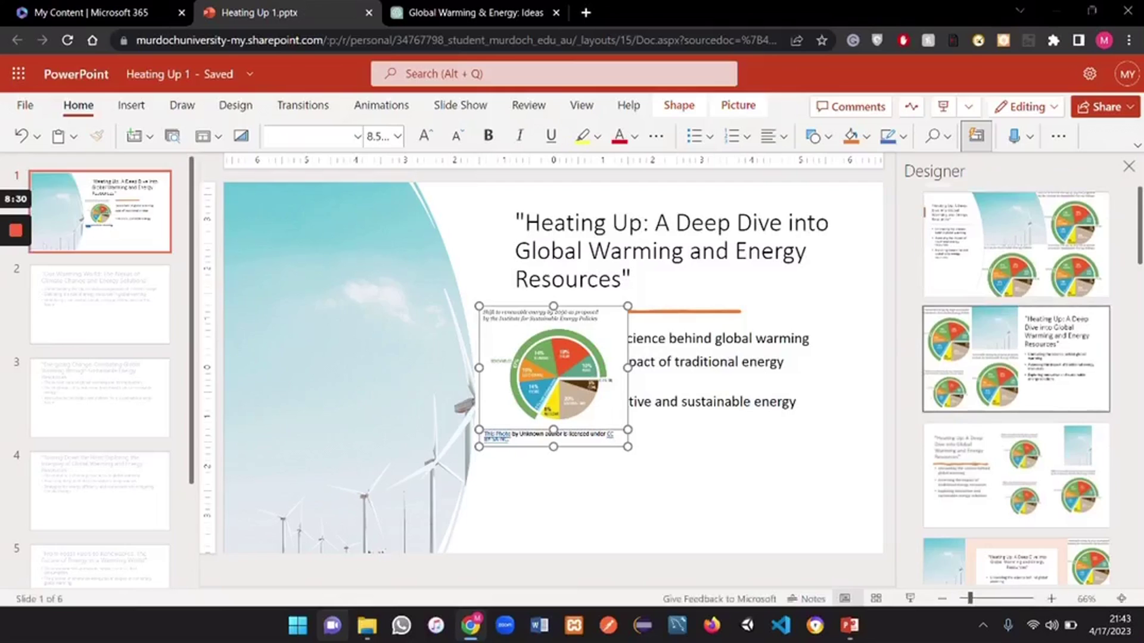
- Move the pie chart picture on slide 1 up and left, away from its caption, so it overlaps the turbine photo
{"action": "scroll", "coordinate": [1016, 381], "scroll_direction": "down", "scroll_amount": 10}
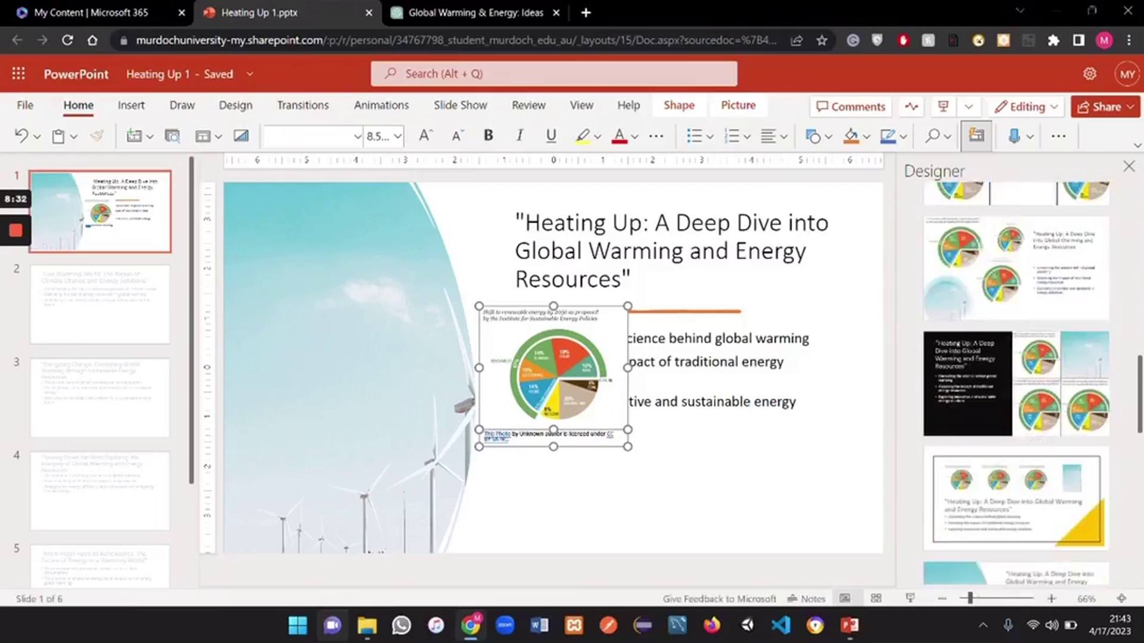
{"action": "scroll", "coordinate": [1016, 381], "scroll_direction": "down", "scroll_amount": 3}
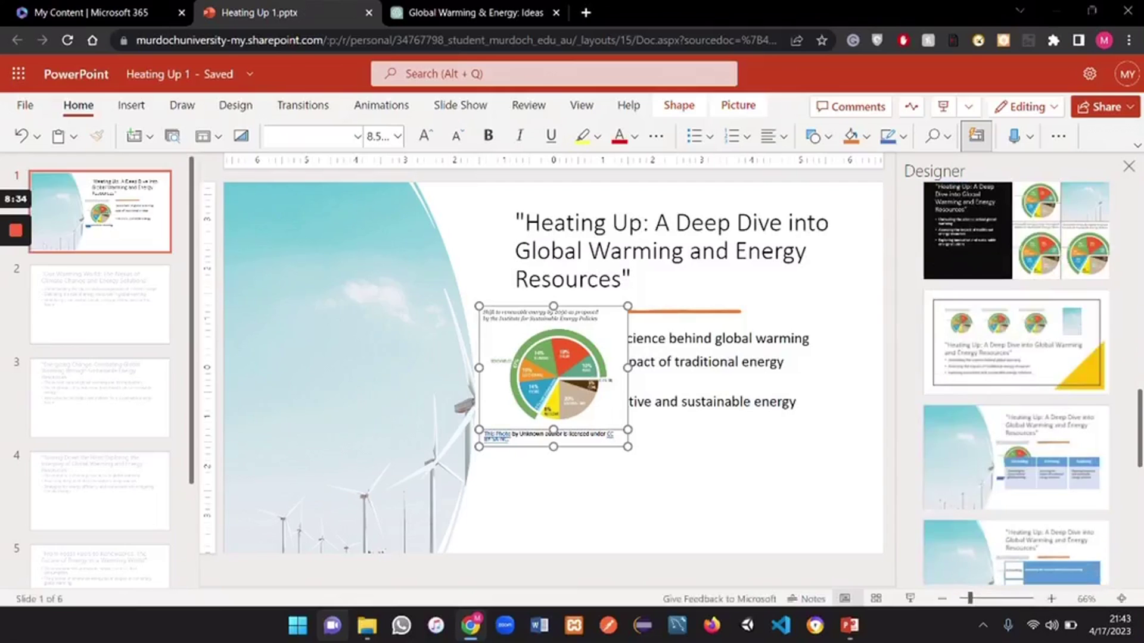
{"action": "scroll", "coordinate": [1016, 381], "scroll_direction": "down", "scroll_amount": 5}
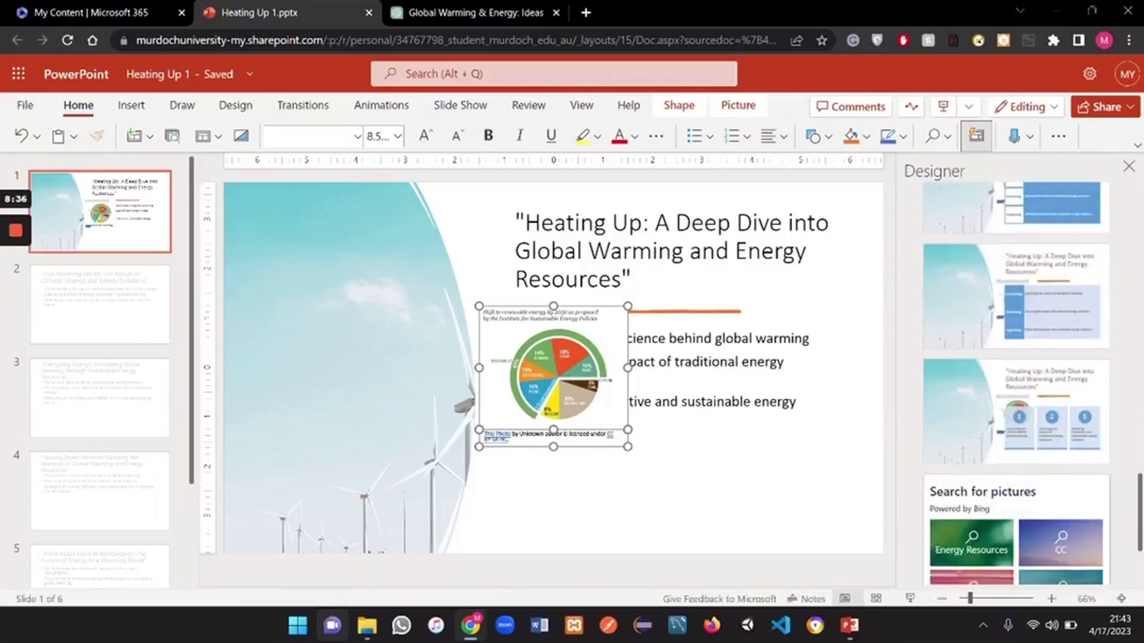
{"action": "scroll", "coordinate": [1015, 381], "scroll_direction": "down", "scroll_amount": 3}
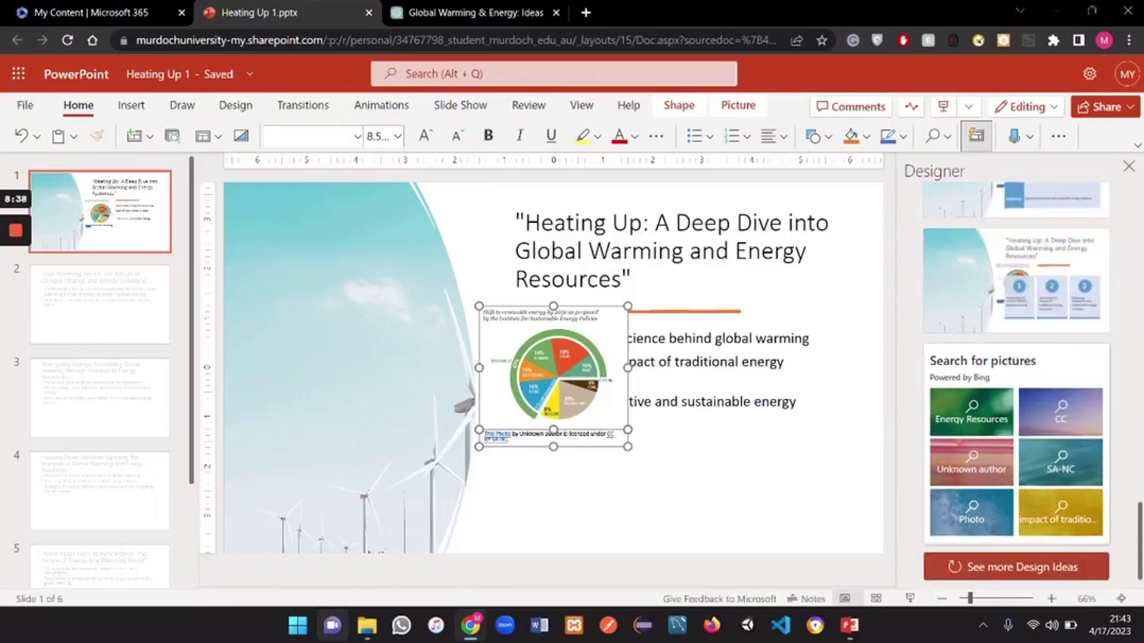
{"action": "left_click_drag", "start_coordinate": [554, 378], "coordinate": [728, 390]}
{"action": "key", "text": "Delete"}
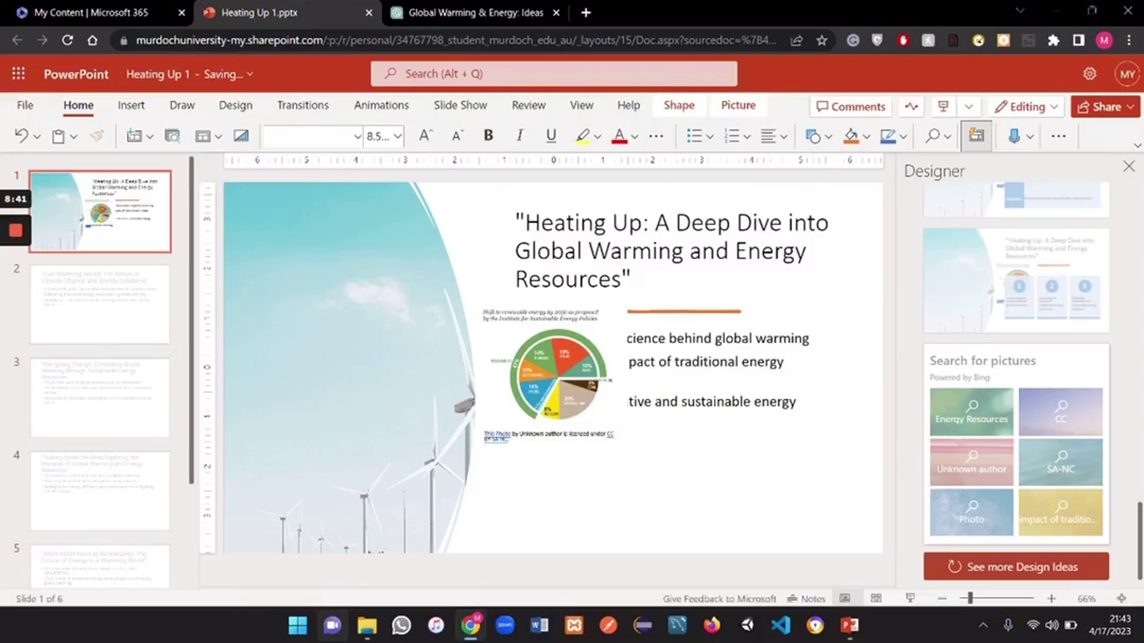
{"action": "left_click", "coordinate": [554, 379]}
{"action": "left_click_drag", "start_coordinate": [554, 378], "coordinate": [511, 336]}
{"action": "left_click", "coordinate": [684, 387]}
{"action": "key", "text": "Delete"}
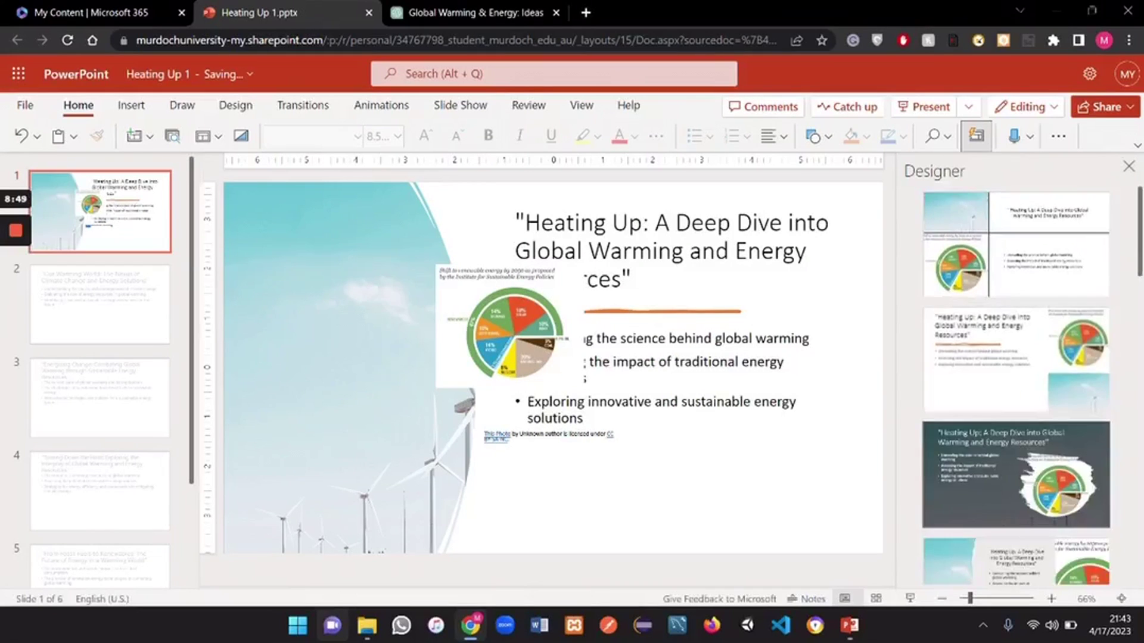
- Choose the dark Designer layout with the pie chart on a white brush stroke for slide 1
{"action": "left_click", "coordinate": [1015, 239]}
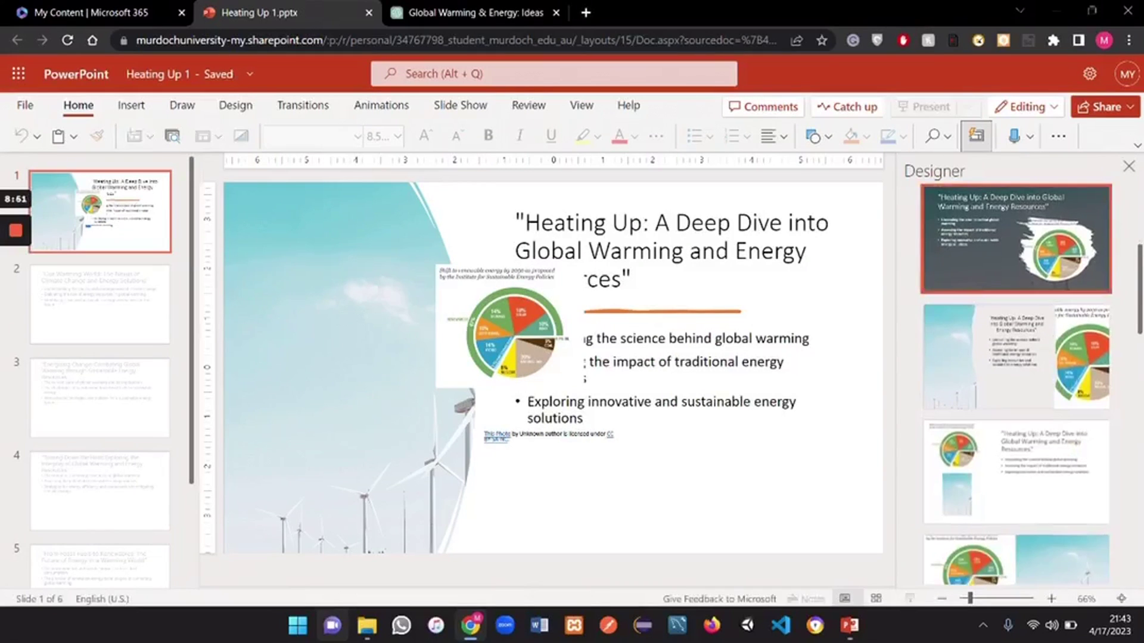